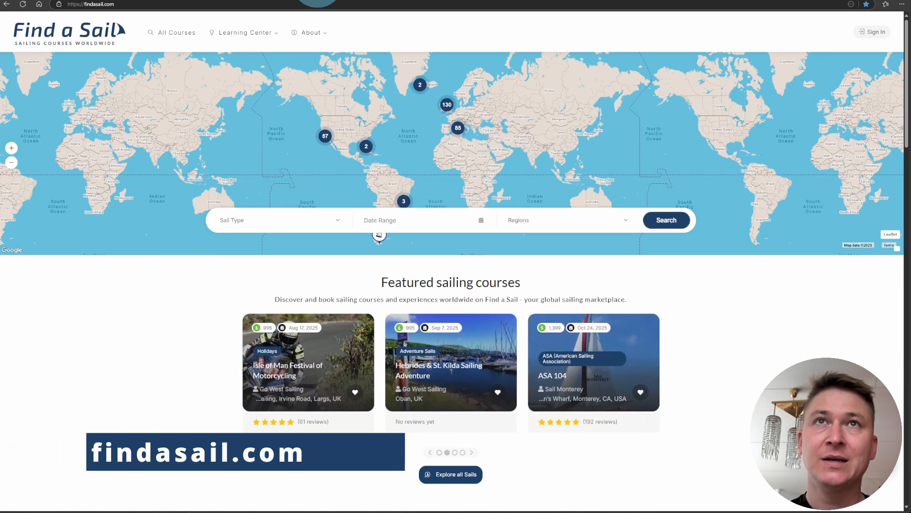
Sign in to the vendor account using the saved login, with Remember Me ticked.
mouse_move(315, 35)
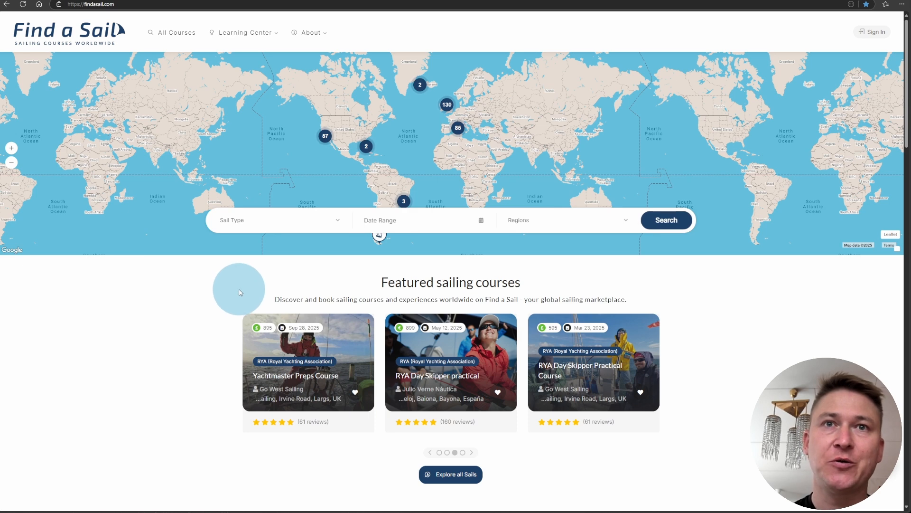
click(872, 34)
click(401, 223)
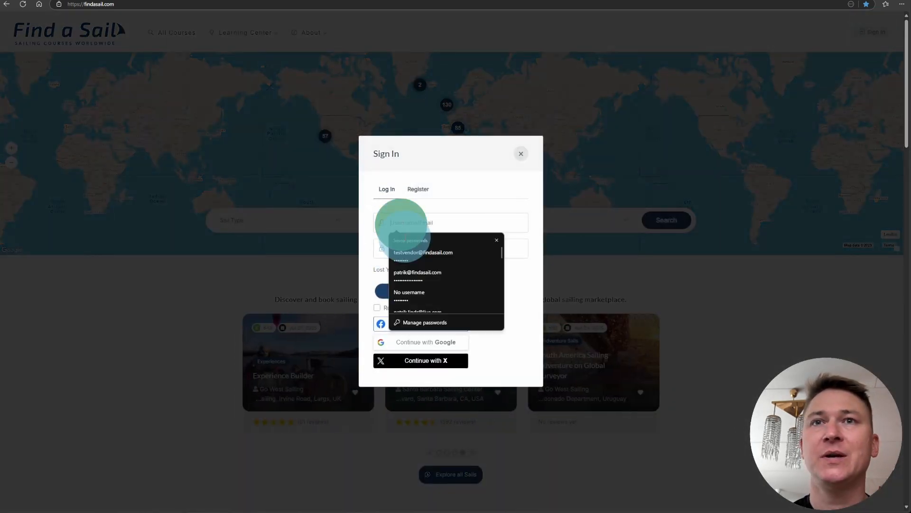
click(418, 254)
click(377, 308)
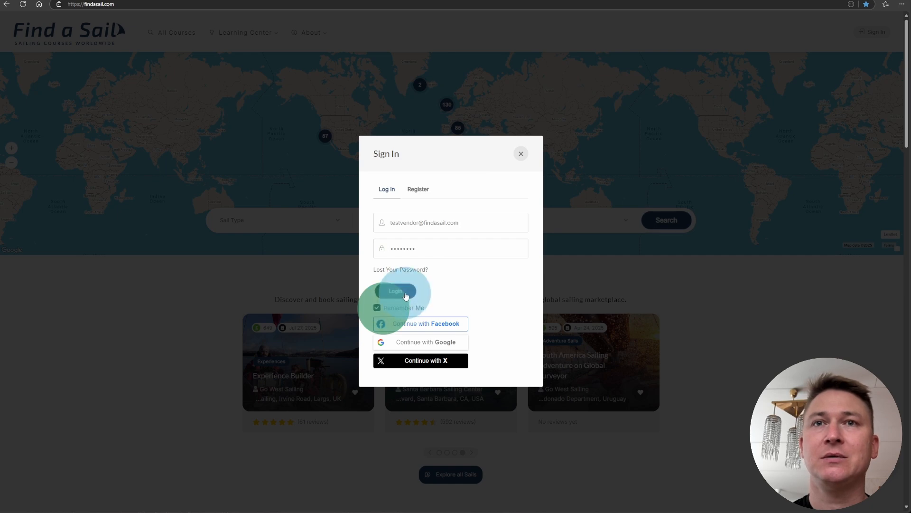
click(405, 292)
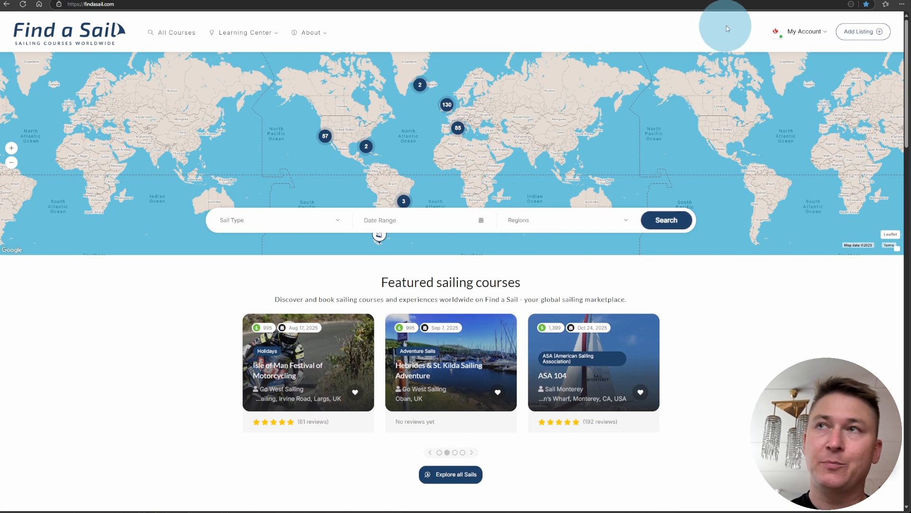
Go to My Account > My Profile and keep Demo School as the Display Name.
click(804, 32)
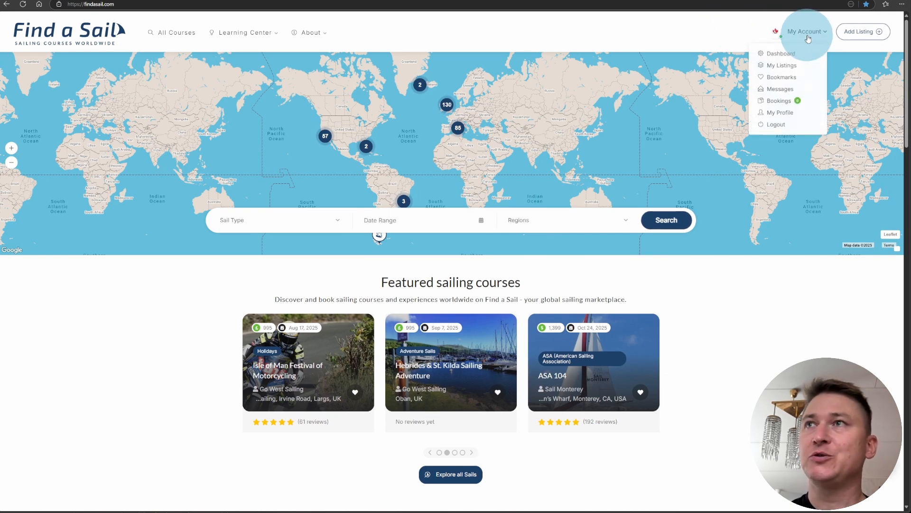
click(780, 114)
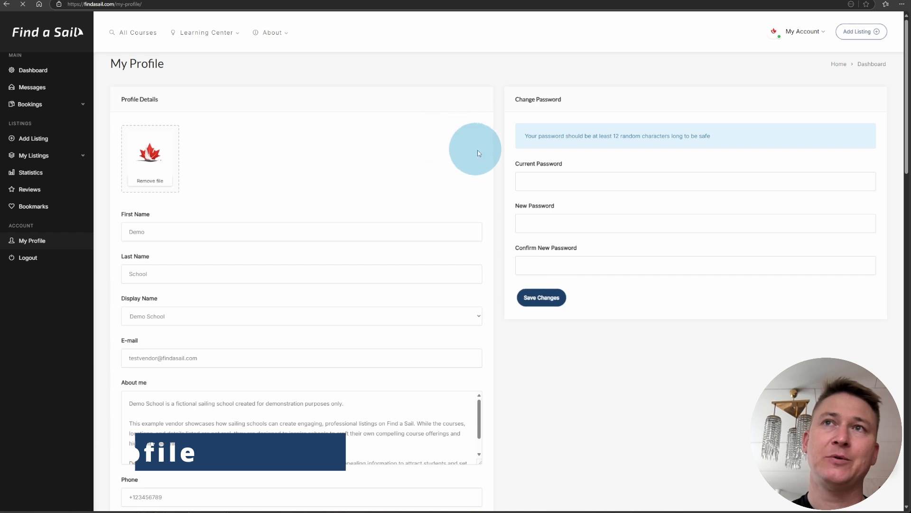
drag(516, 121, 619, 252)
click(620, 252)
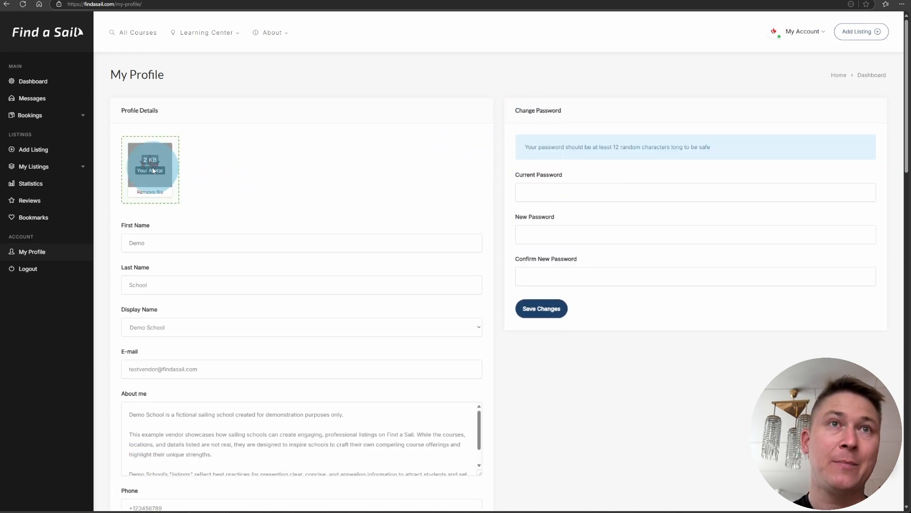
scroll(256, 170, down, 2)
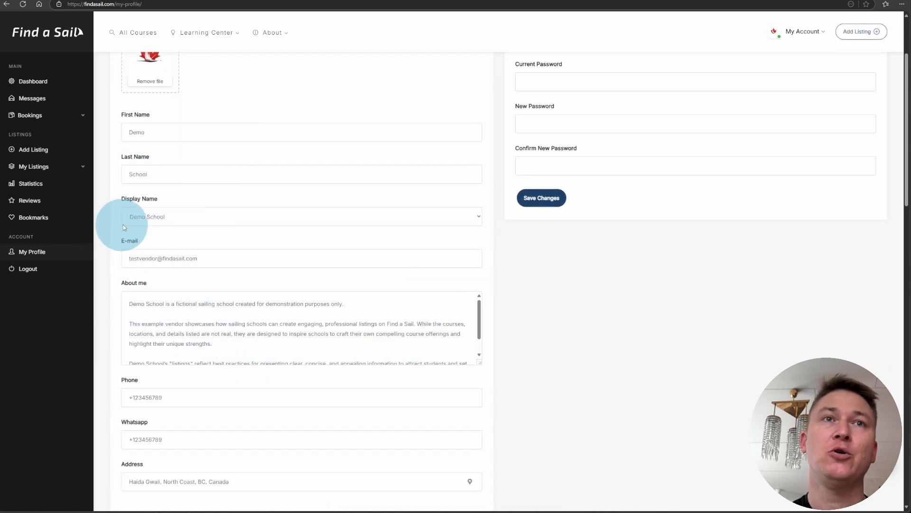
click(358, 223)
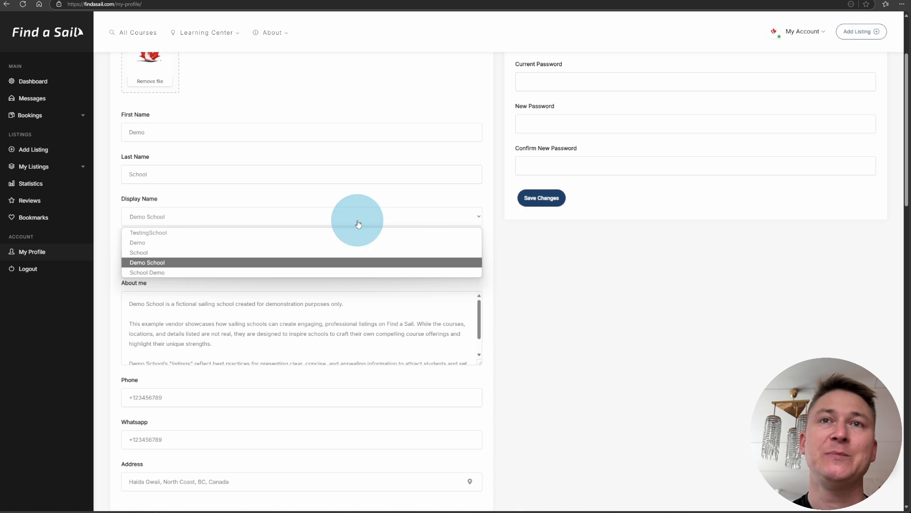
click(357, 221)
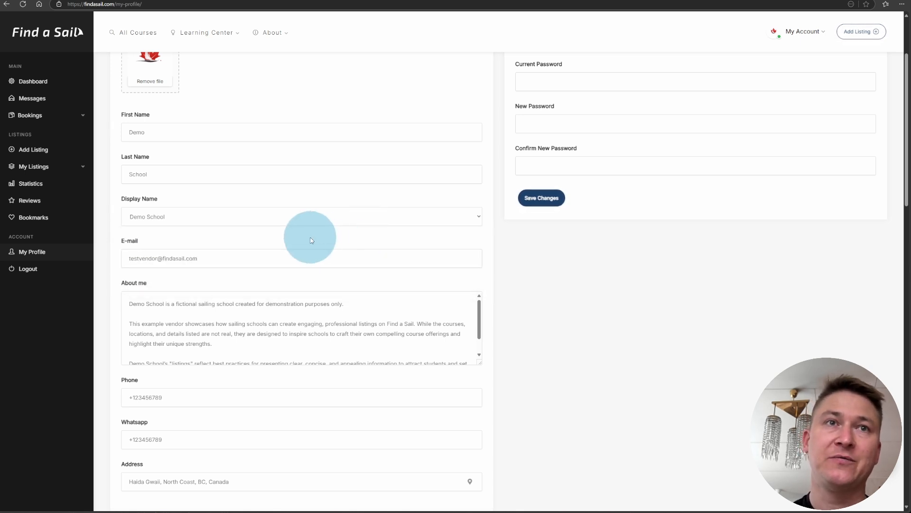
scroll(304, 235, down, 2)
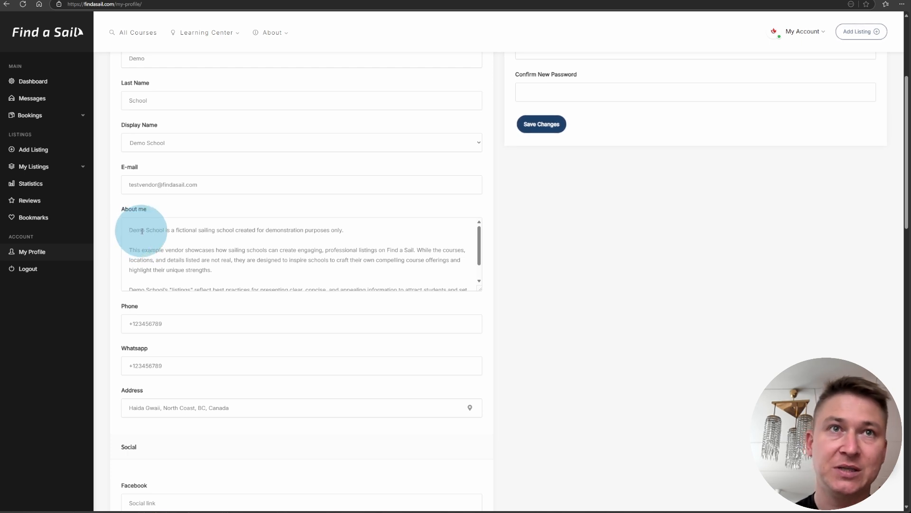
scroll(293, 252, down, 1)
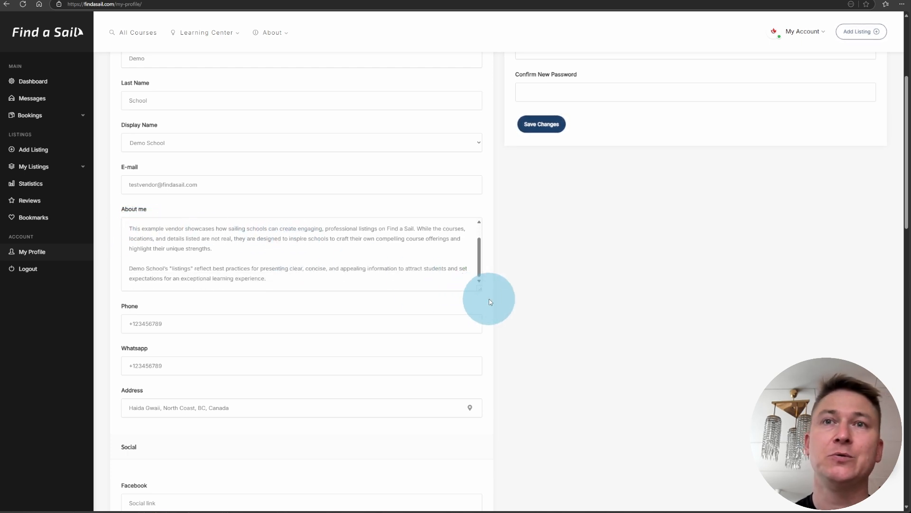
scroll(532, 275, down, 3)
scroll(531, 274, down, 8)
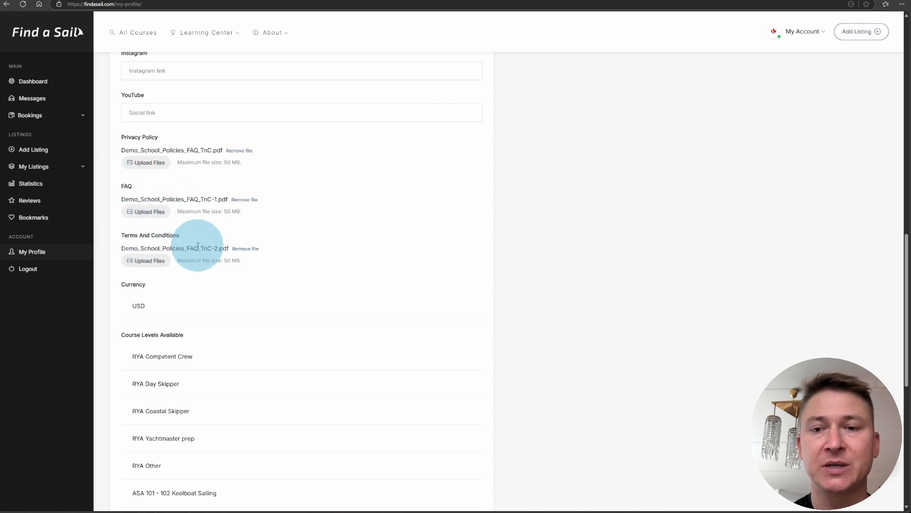
scroll(391, 249, down, 1)
scroll(391, 248, down, 2)
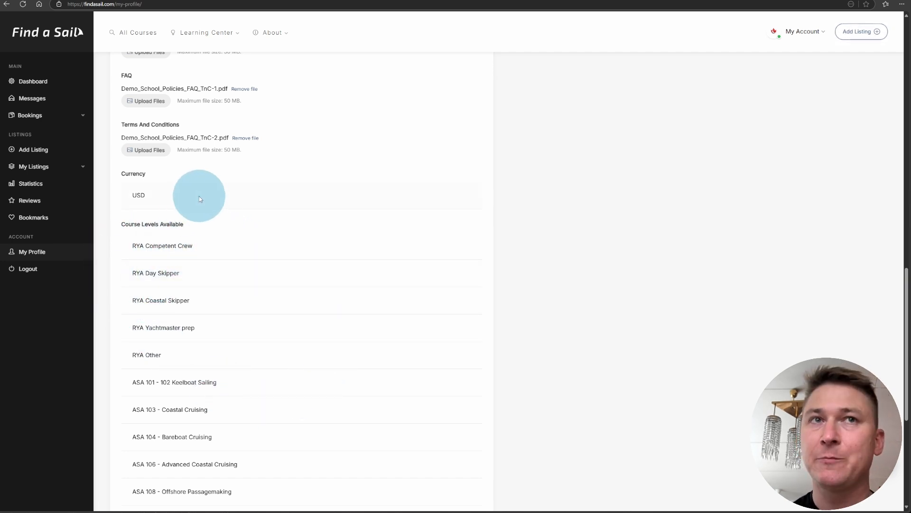
scroll(277, 361, down, 2)
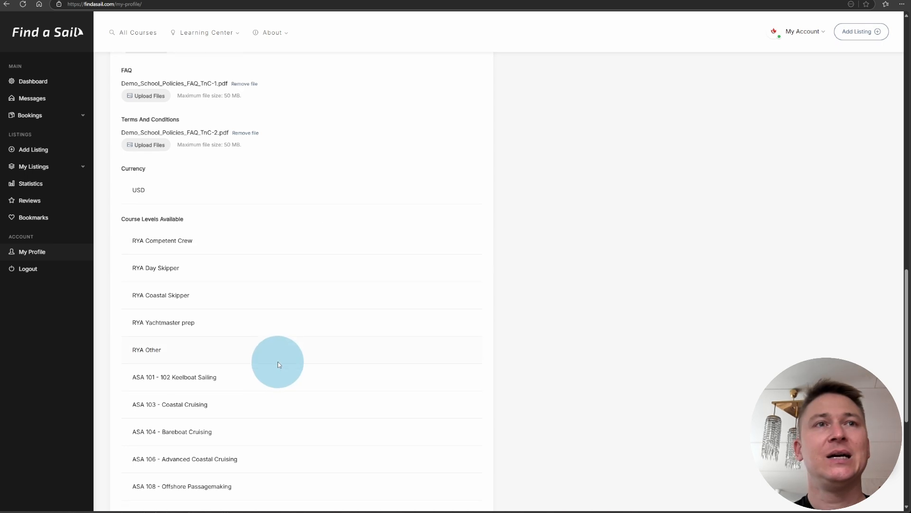
scroll(257, 266, up, 3)
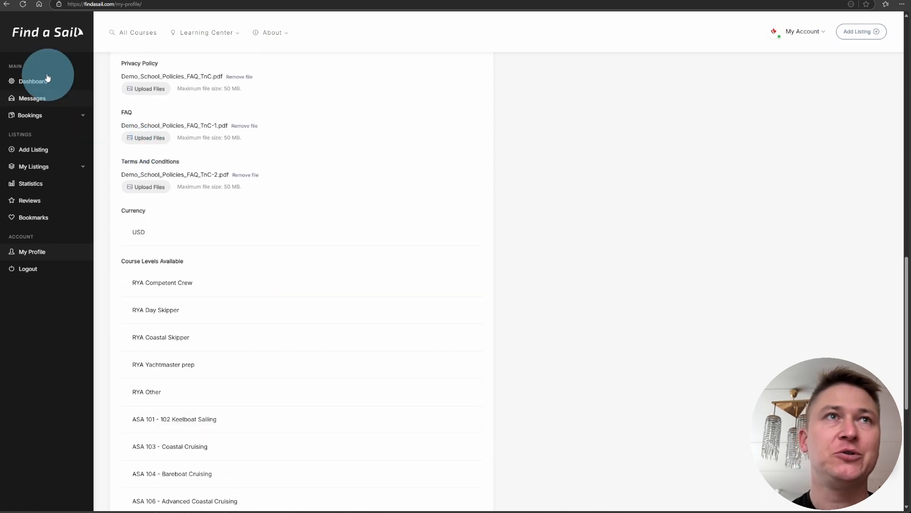
click(26, 81)
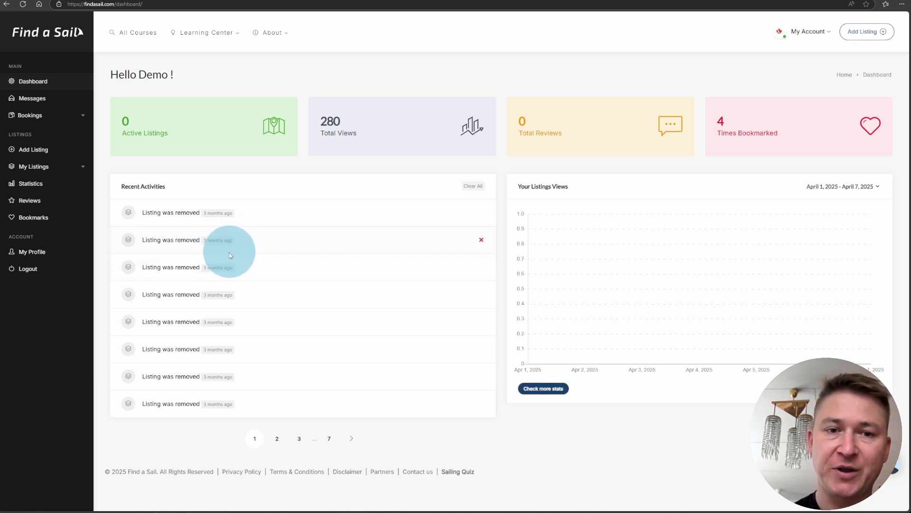
Choose Add Listing in the Dashboard sidebar to start a new listing.
click(37, 150)
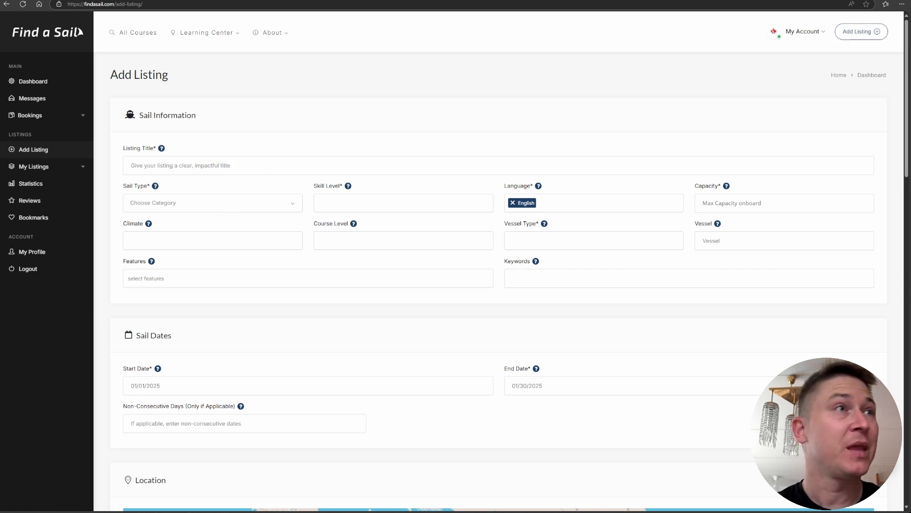
Paste the listing title 'Day Skipper – Eco Nelson Station, Antarctica (Mockup Listing)'.
click(164, 167)
text(Dry Sleeper – Fort Nelson Station, Antarctica (Mockup Listing))
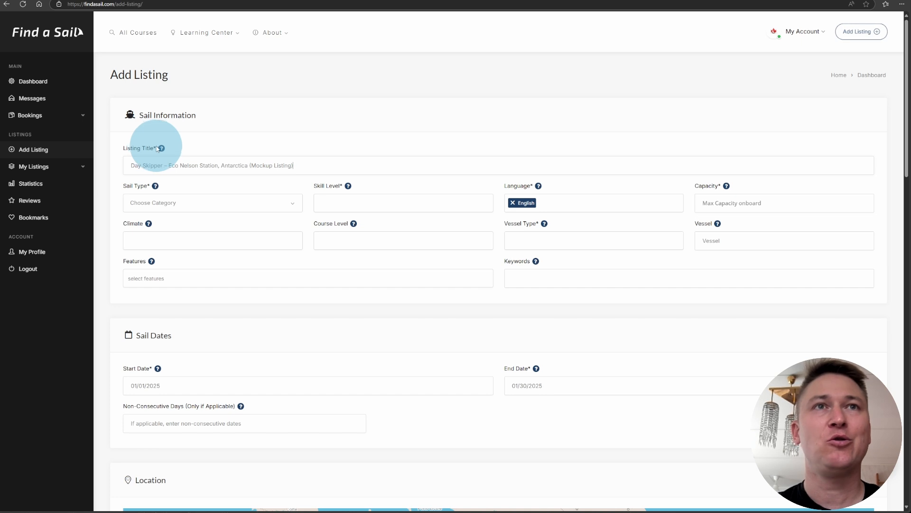
mouse_move(162, 150)
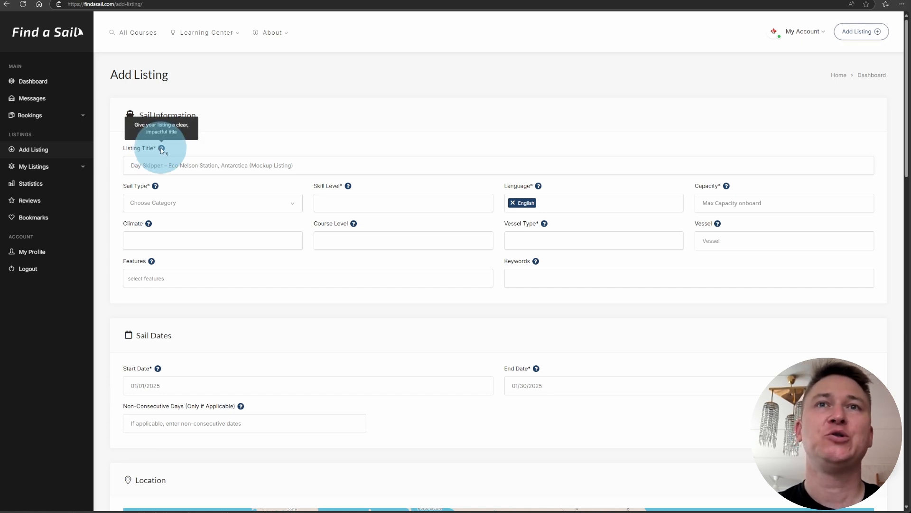
Set Sail Type to RYA and Skill Level to Intermediate, and add Spanish as a language.
click(232, 211)
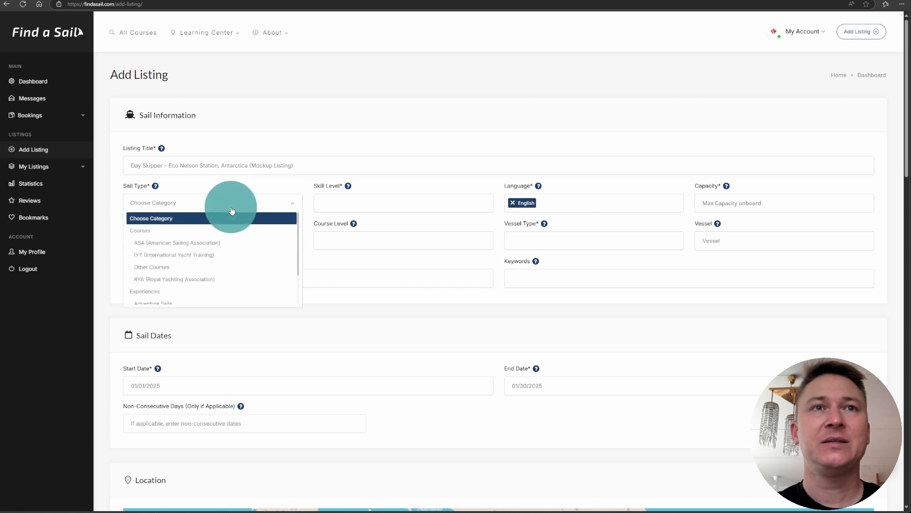
click(212, 280)
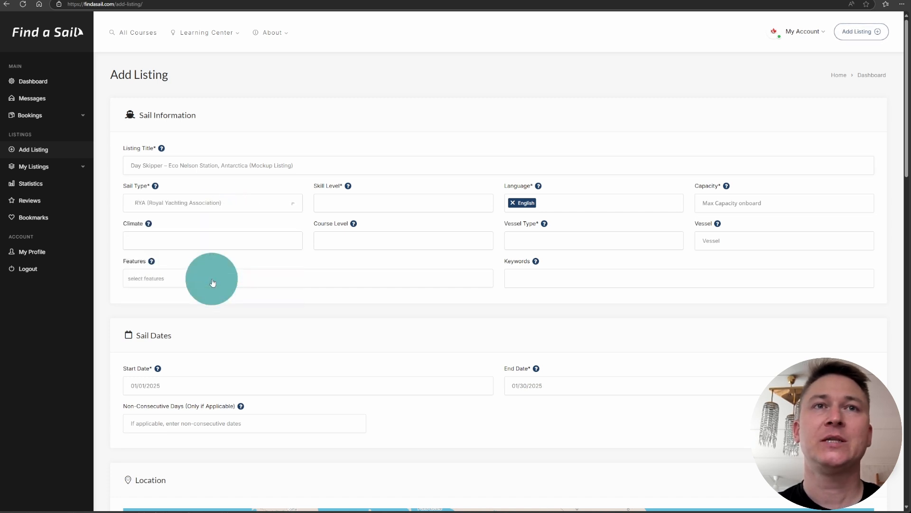
click(365, 213)
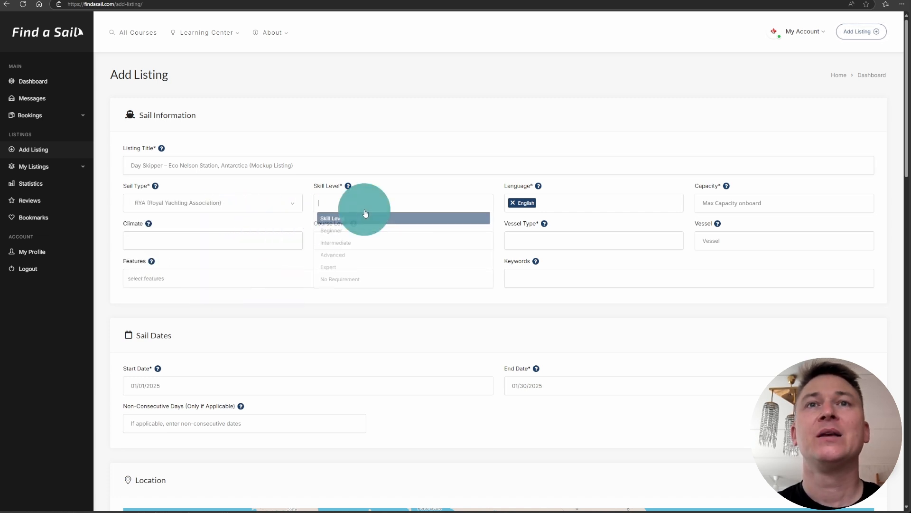
click(356, 243)
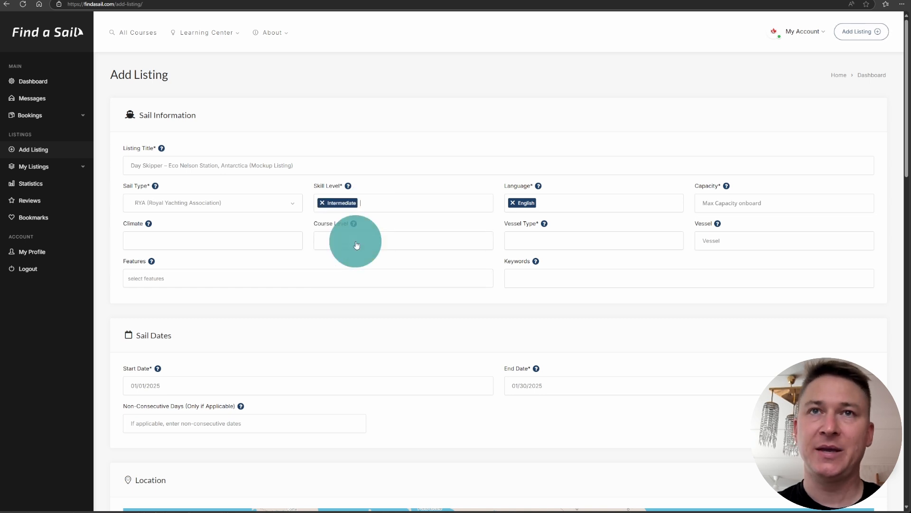
click(577, 205)
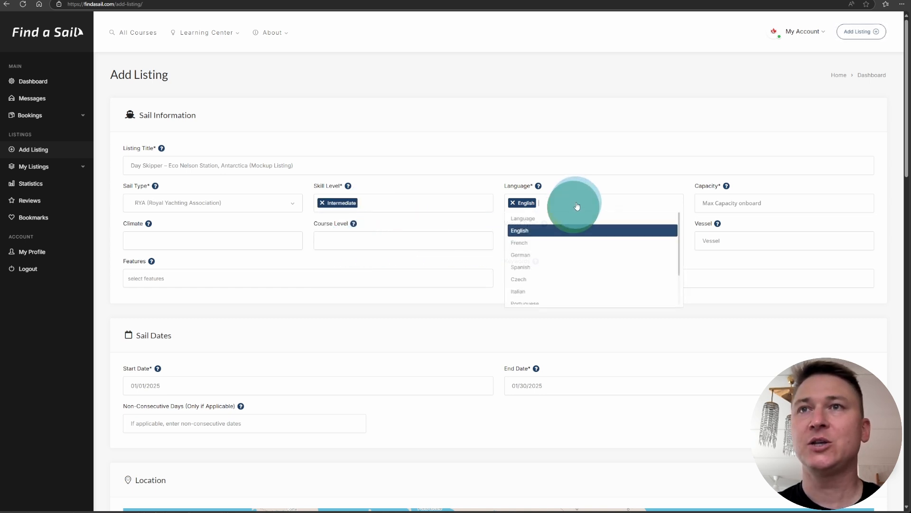
click(579, 269)
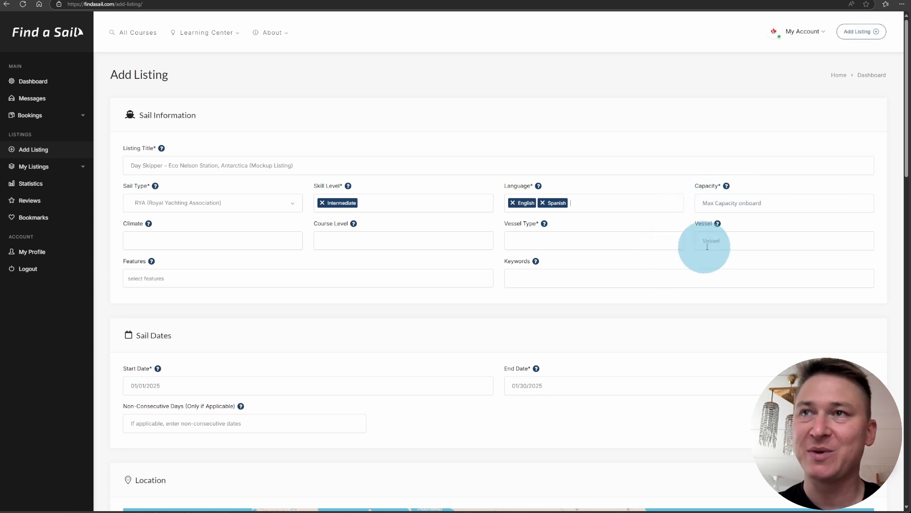
click(758, 208)
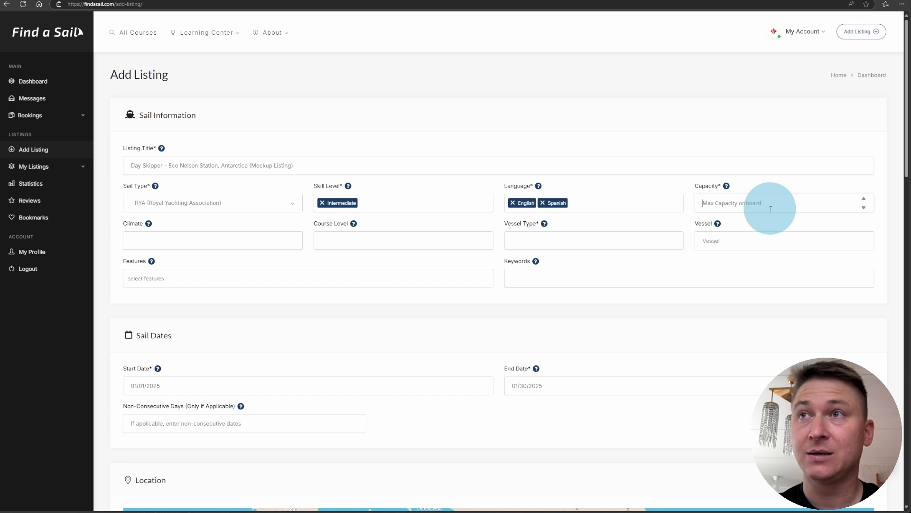
Set climate to Polar, course level to RYA Day Skipper, and vessel types Sail and Monohull.
click(197, 240)
click(152, 316)
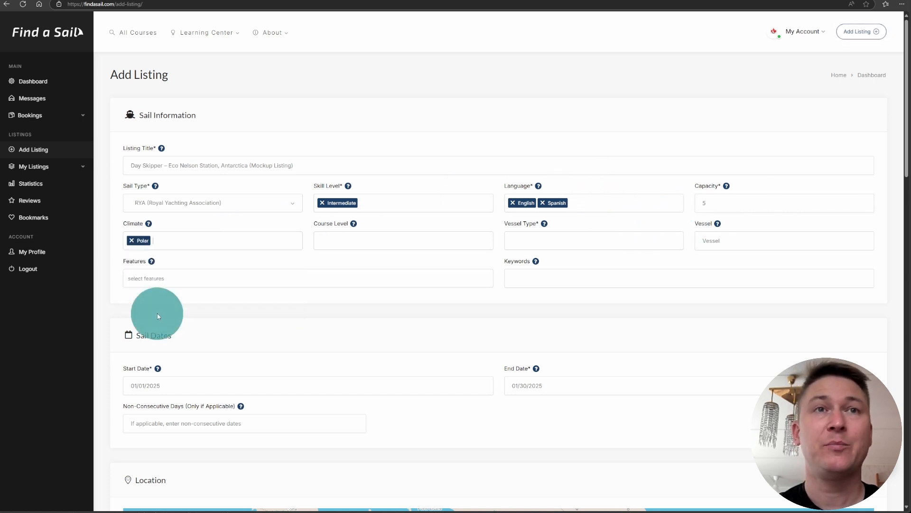
click(392, 243)
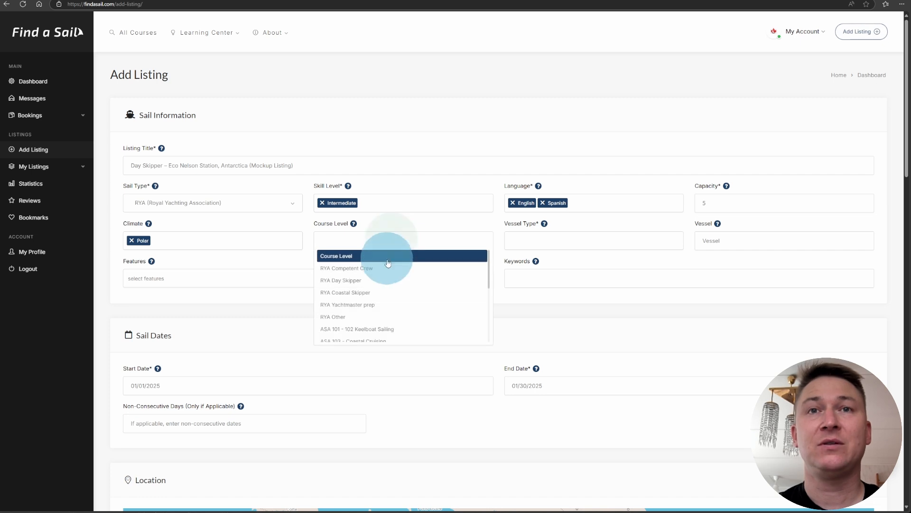
click(377, 281)
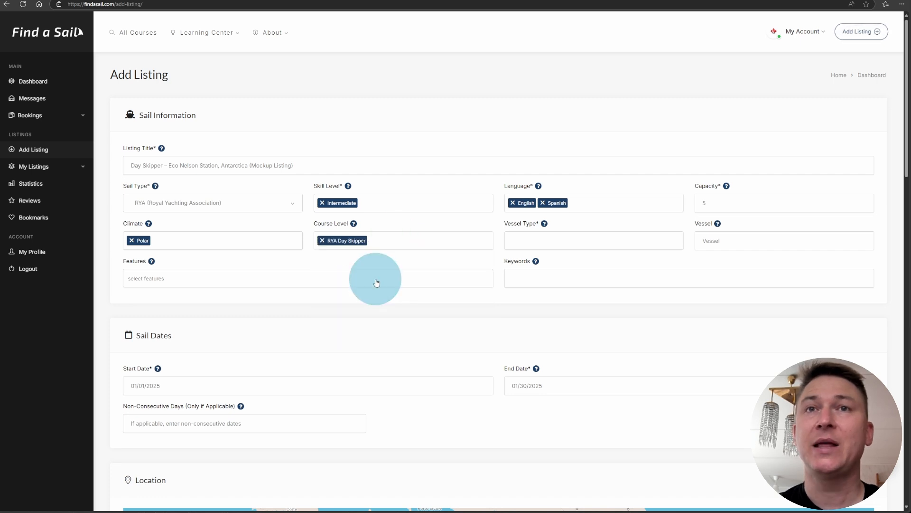
click(553, 243)
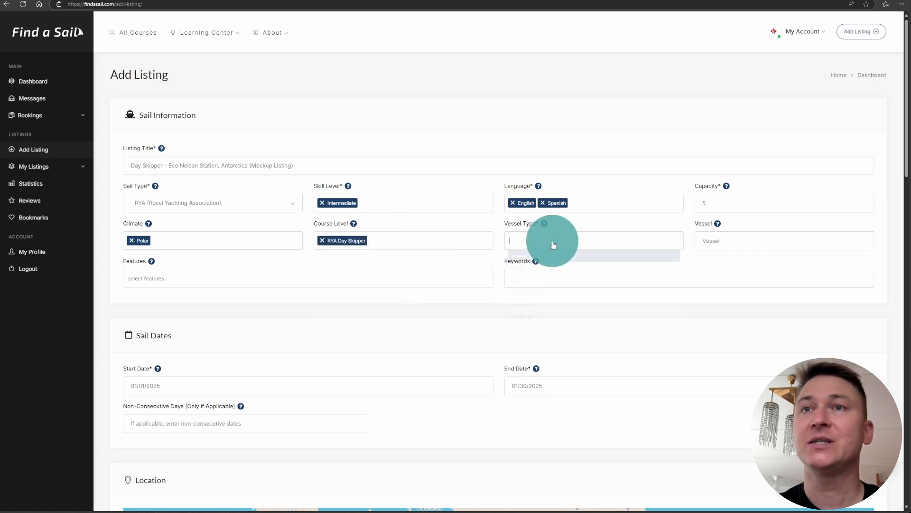
click(534, 279)
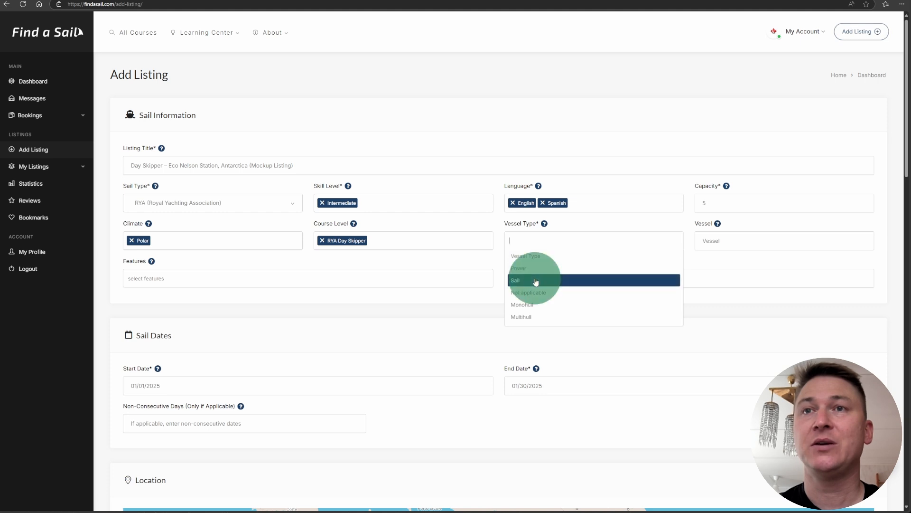
click(558, 239)
click(546, 299)
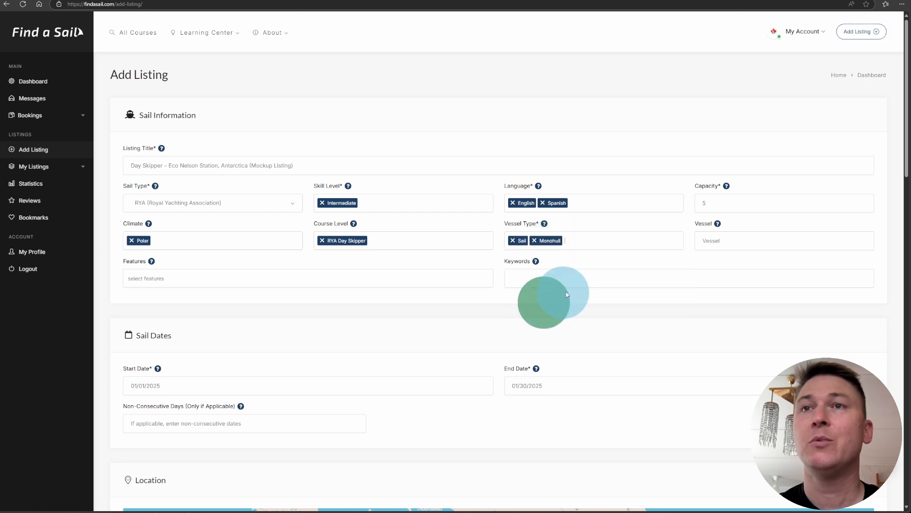
Enter vessel Boreal 45, add the All Inclusive feature, and add the keyword 'test'.
click(740, 240)
text(B)
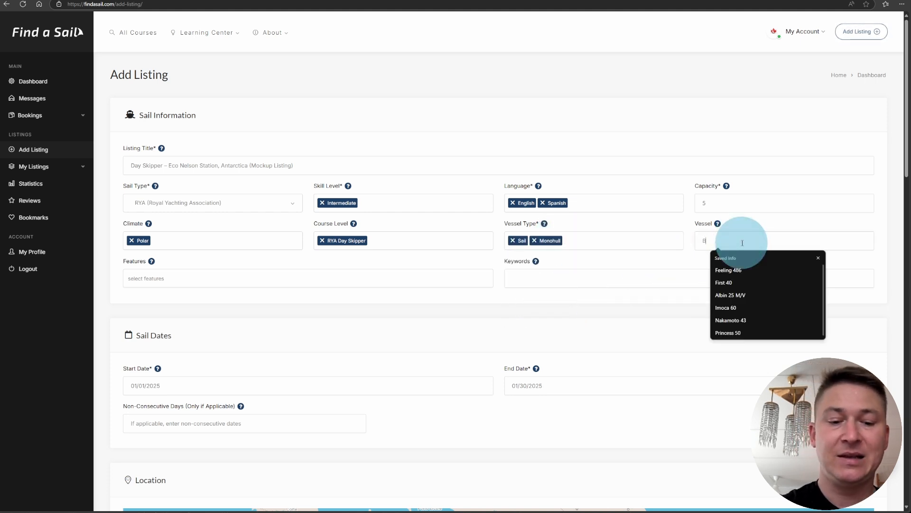
text(oreal 70)
text(45)
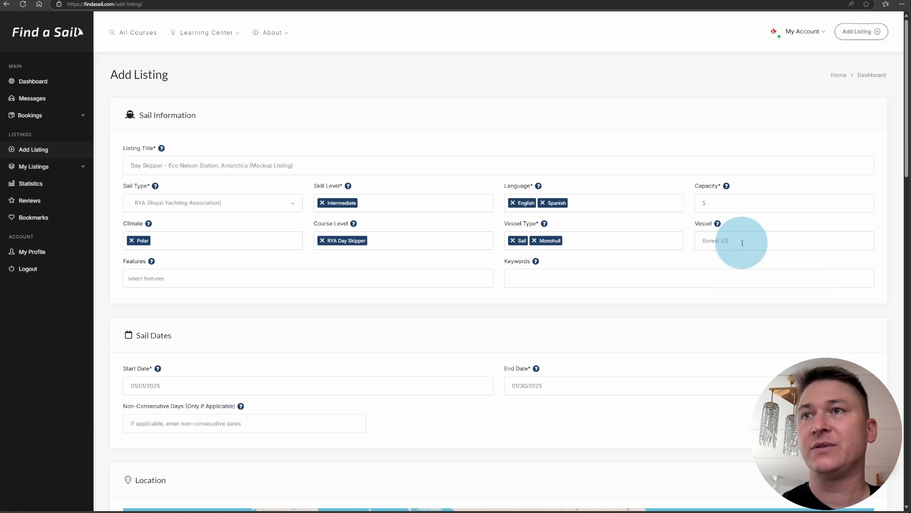
click(169, 278)
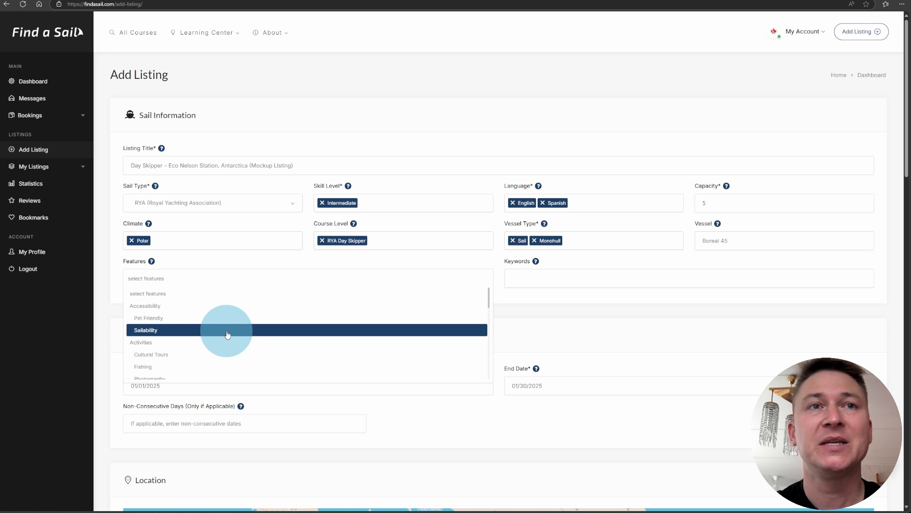
scroll(227, 334, down, 5)
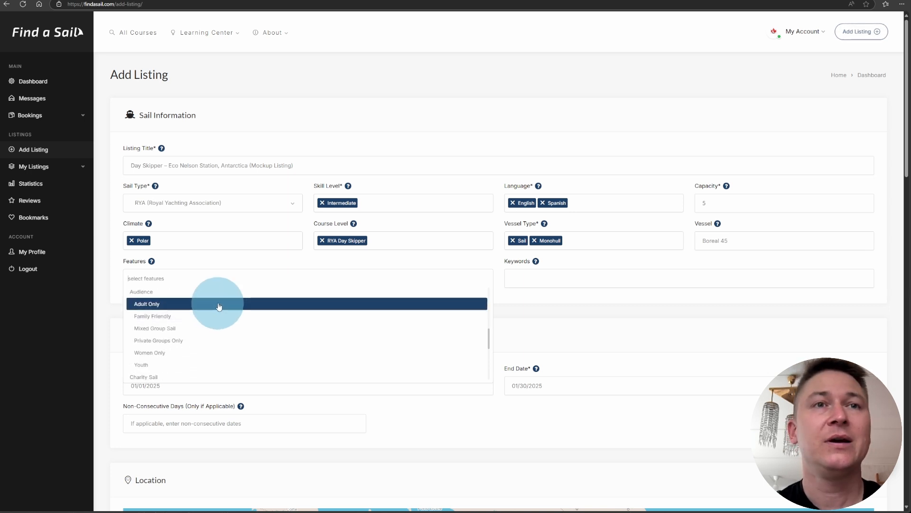
scroll(219, 314, down, 5)
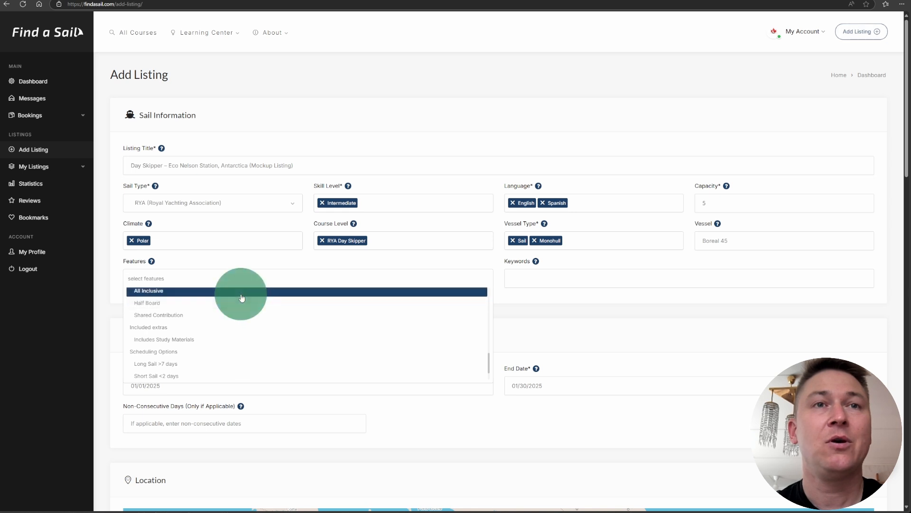
click(241, 294)
click(252, 284)
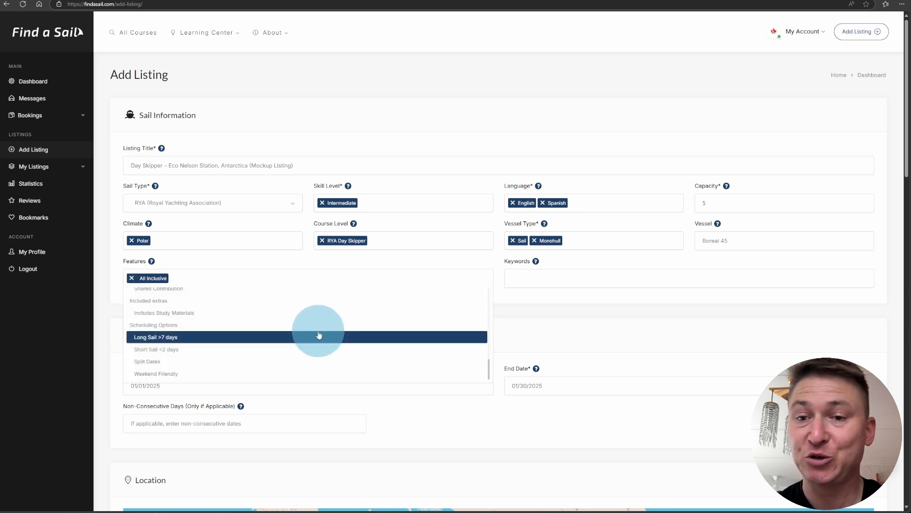
click(521, 273)
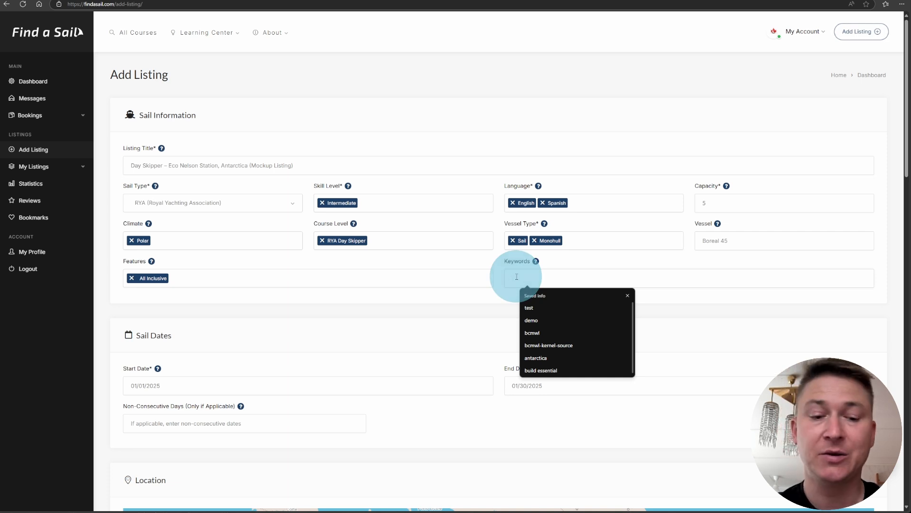
text(test)
click(439, 297)
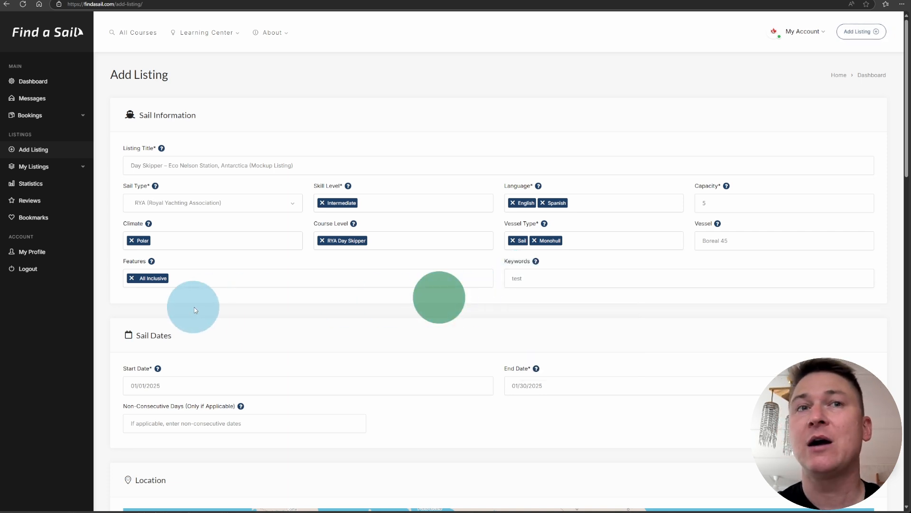
scroll(303, 309, down, 3)
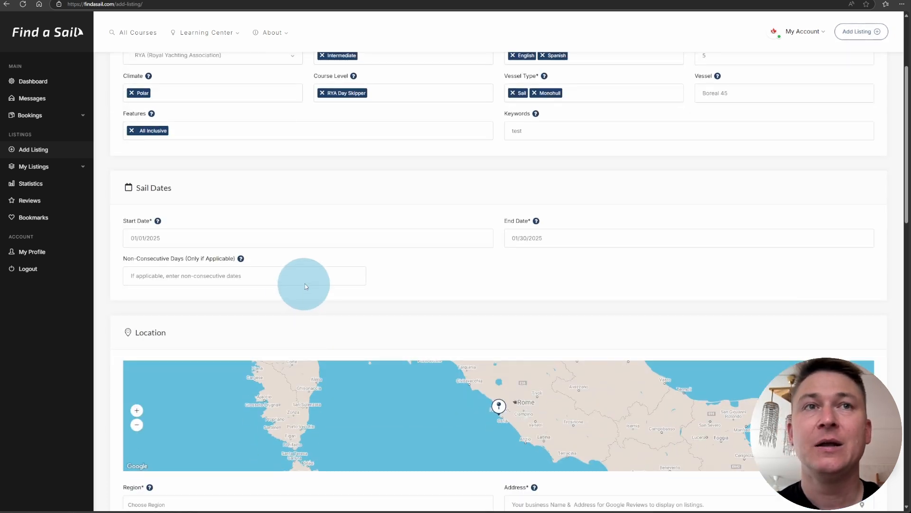
Set the sail dates to start 04/12/2025 09:00 and end 04/19/2025 17:00.
click(333, 238)
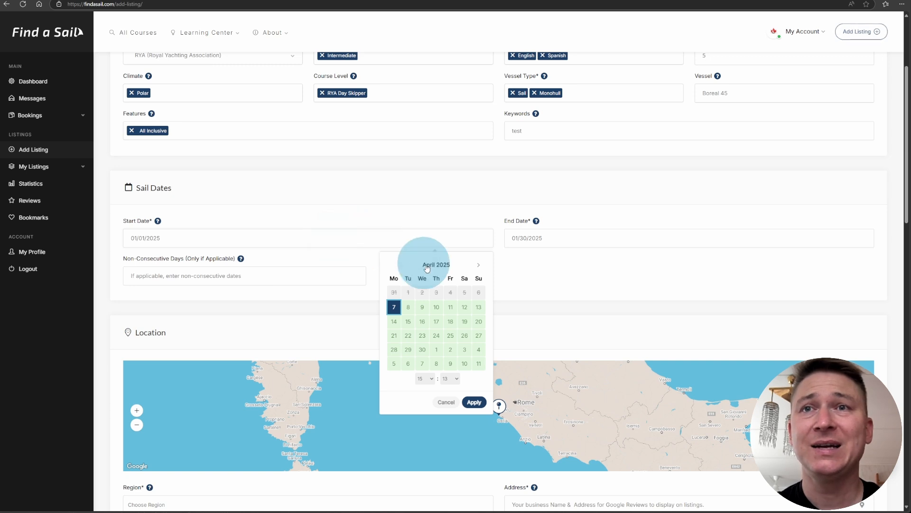
click(466, 308)
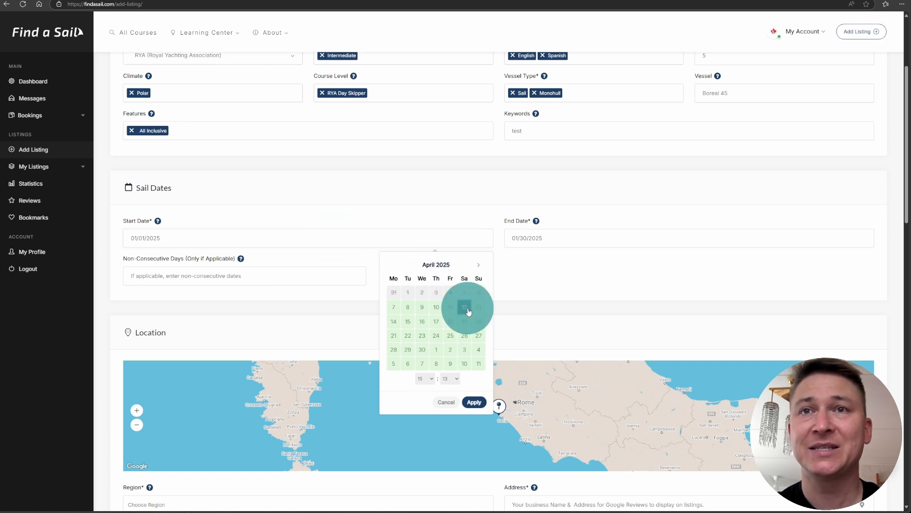
click(432, 380)
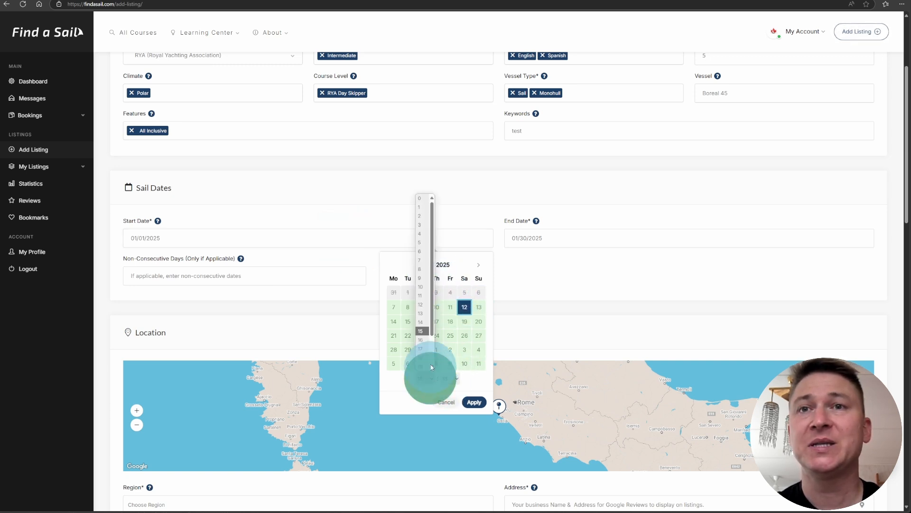
click(421, 275)
click(450, 379)
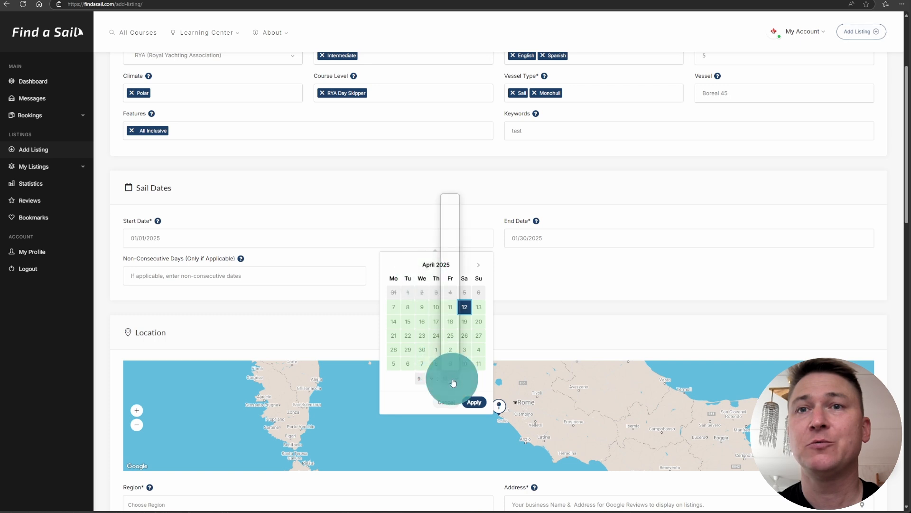
click(451, 200)
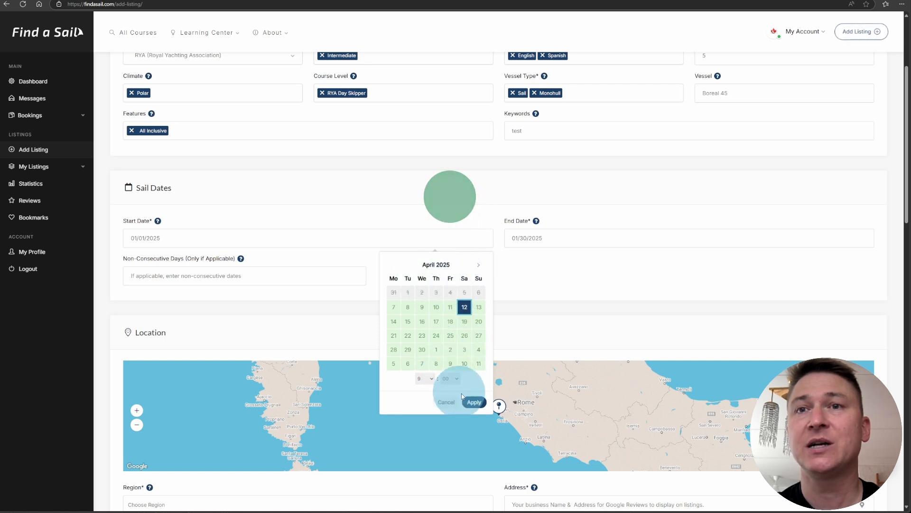
click(474, 402)
click(543, 228)
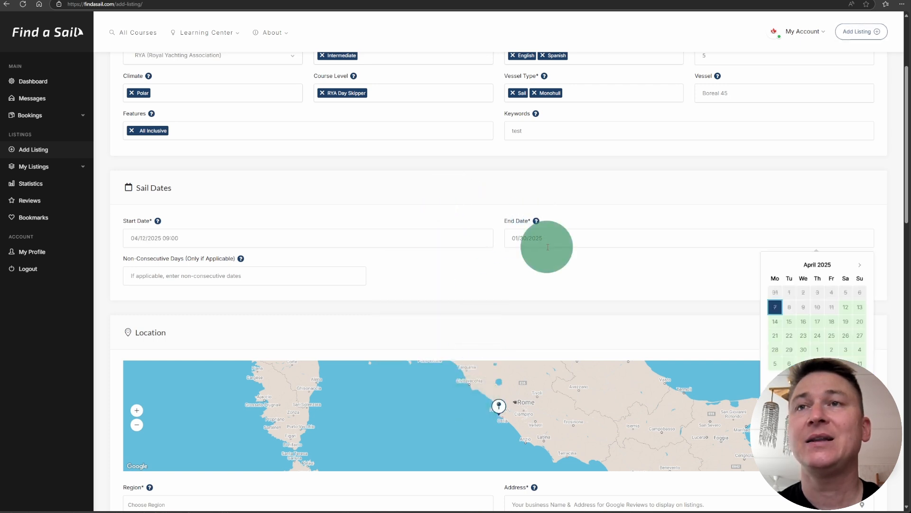
click(845, 321)
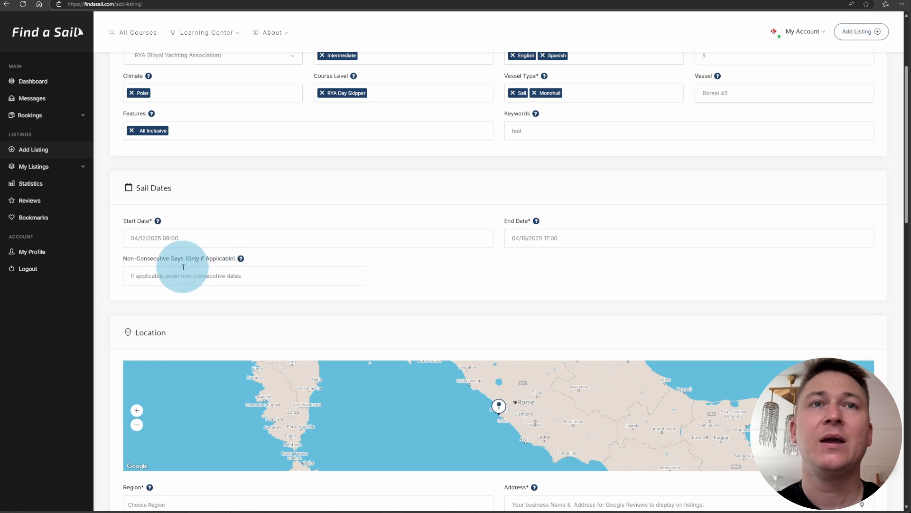
scroll(173, 268, down, 1)
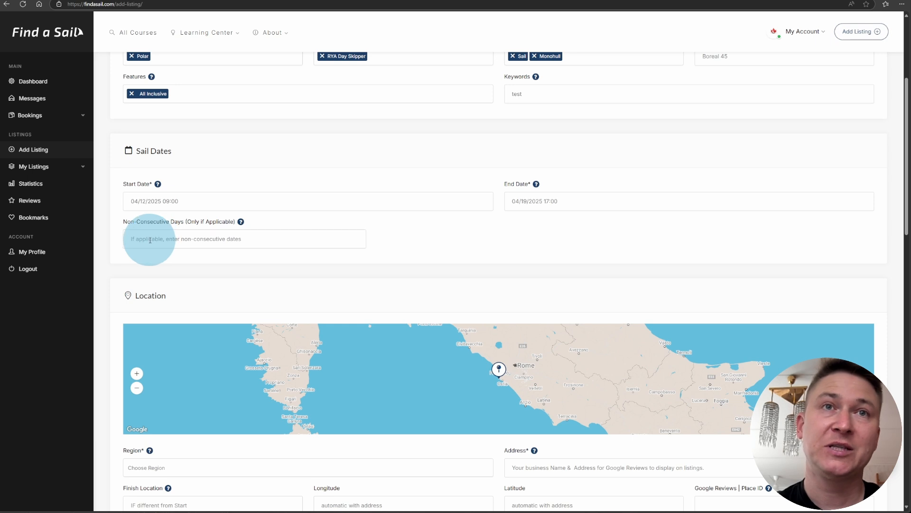
Add Antarctica, Southern Ocean and Polar Regions to the listing's Region field.
scroll(152, 239, down, 4)
scroll(286, 254, up, 1)
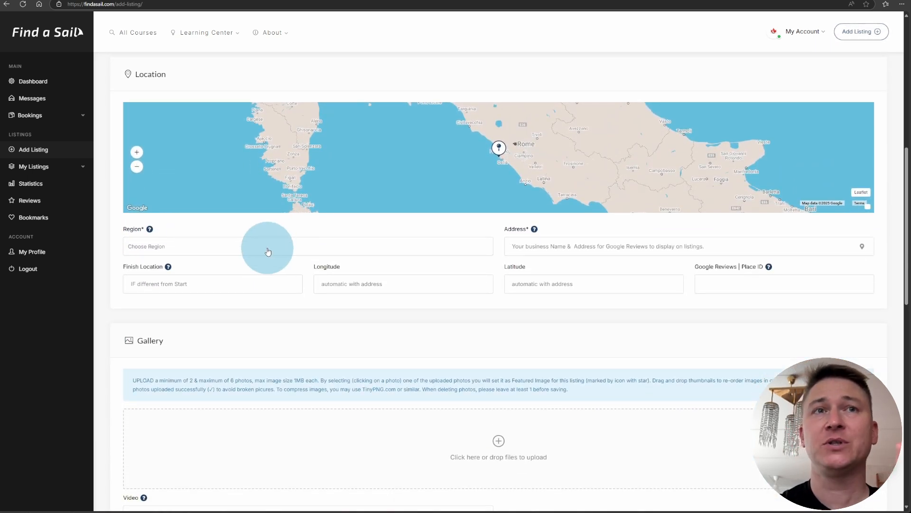
click(241, 251)
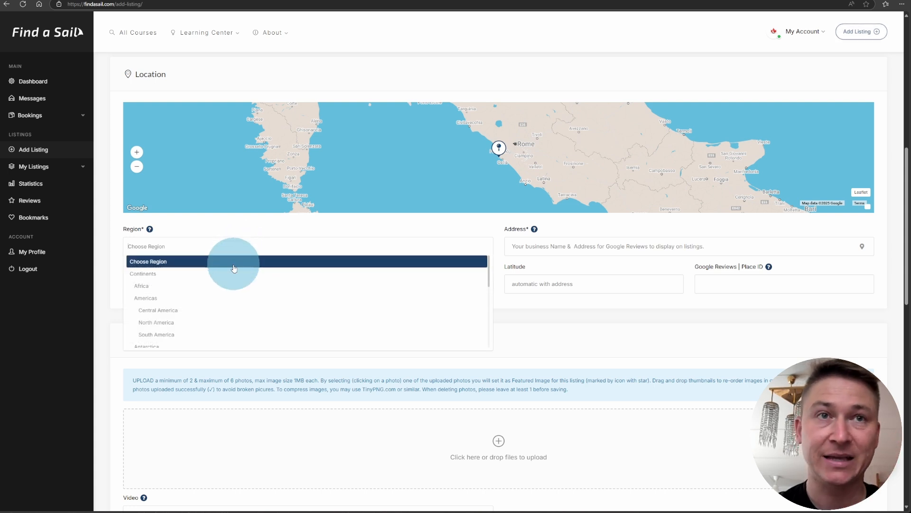
scroll(227, 279, down, 2)
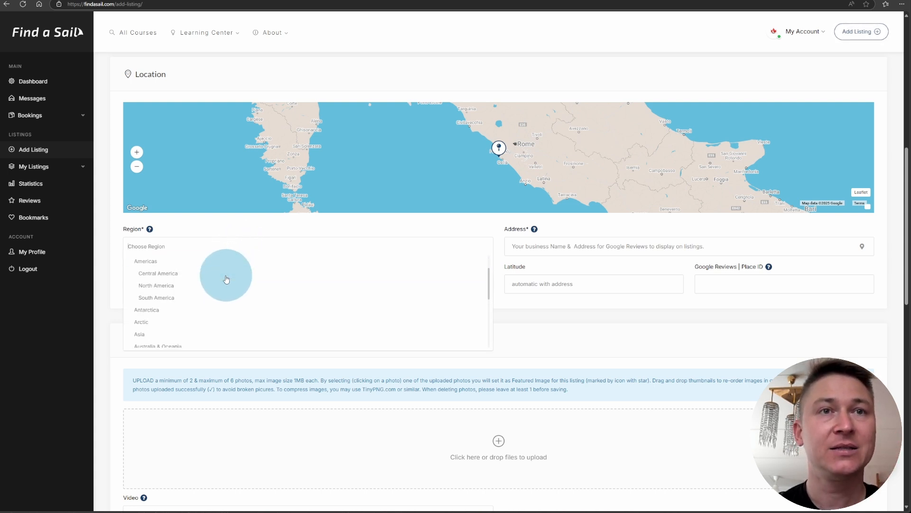
click(185, 309)
click(211, 246)
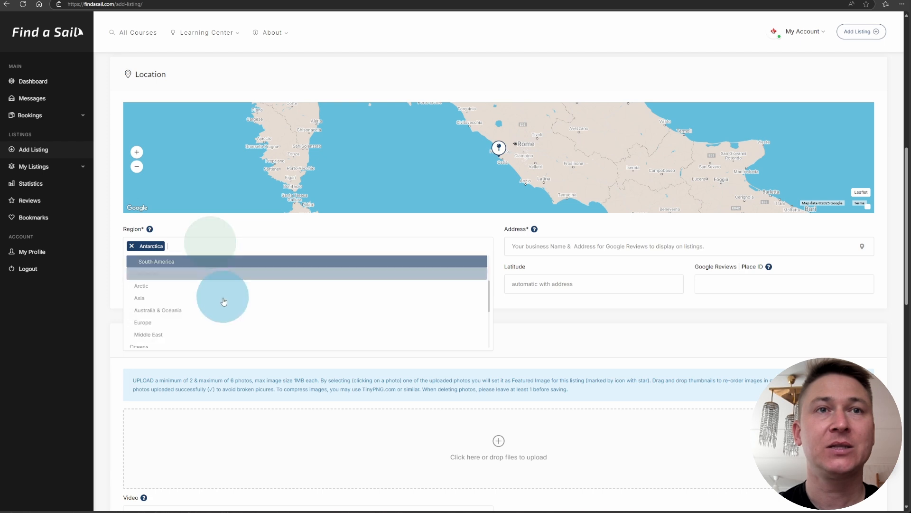
scroll(223, 304, down, 2)
click(190, 326)
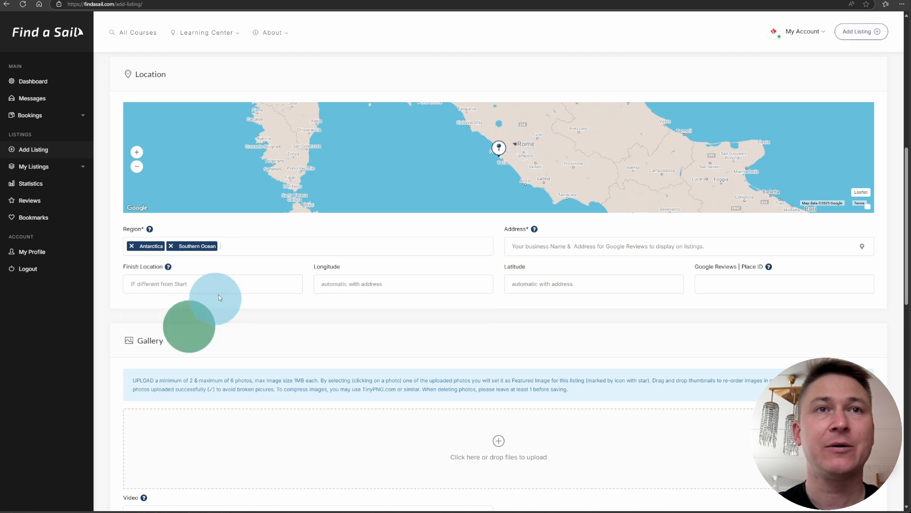
click(252, 246)
scroll(246, 304, down, 4)
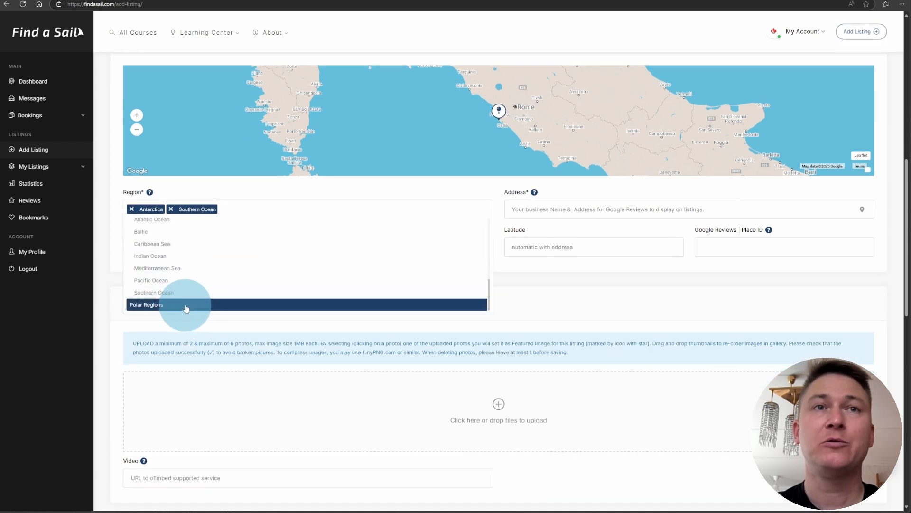
click(186, 306)
click(563, 209)
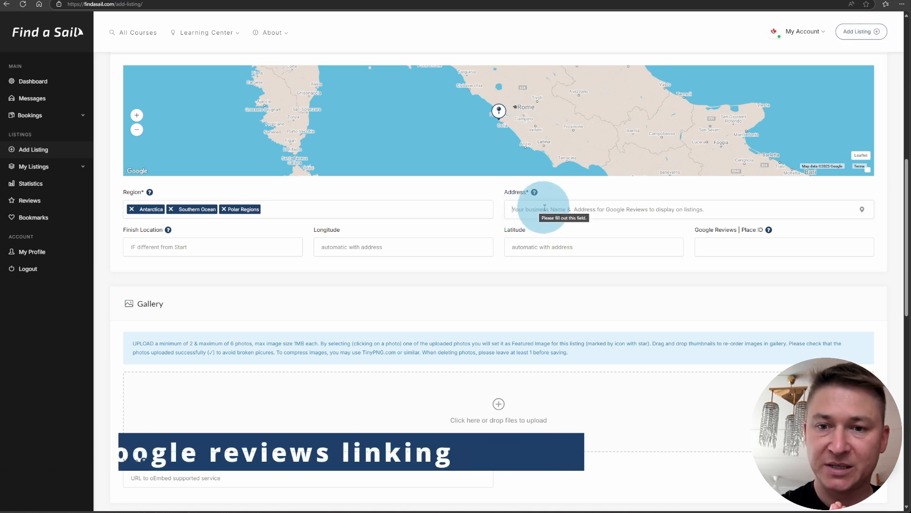
Fill in the address Eco Nelson, Antarctica, then review the coordinates and Google Place ID.
click(547, 226)
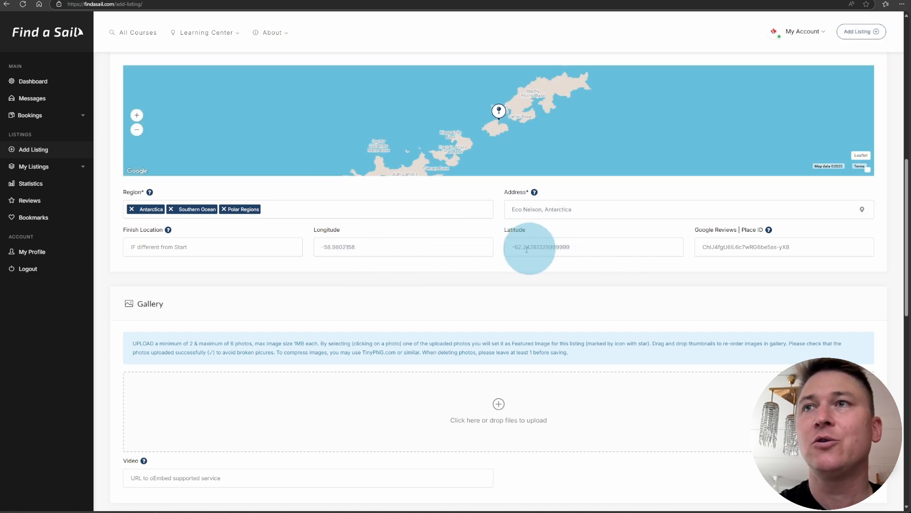
triple_click(731, 247)
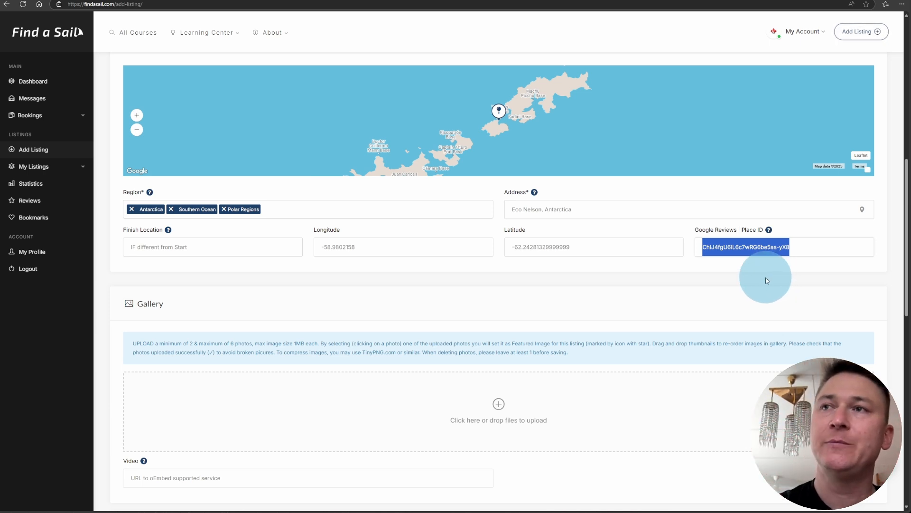
click(785, 246)
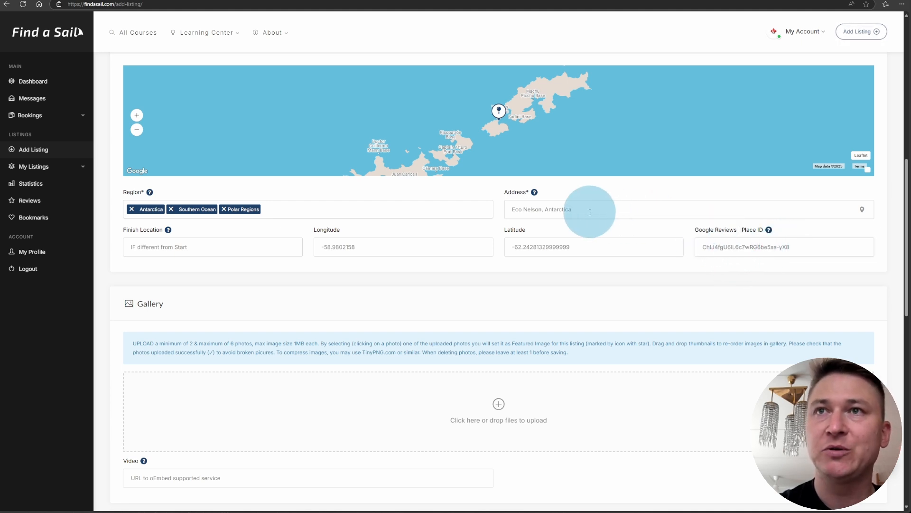
drag(584, 209, 510, 210)
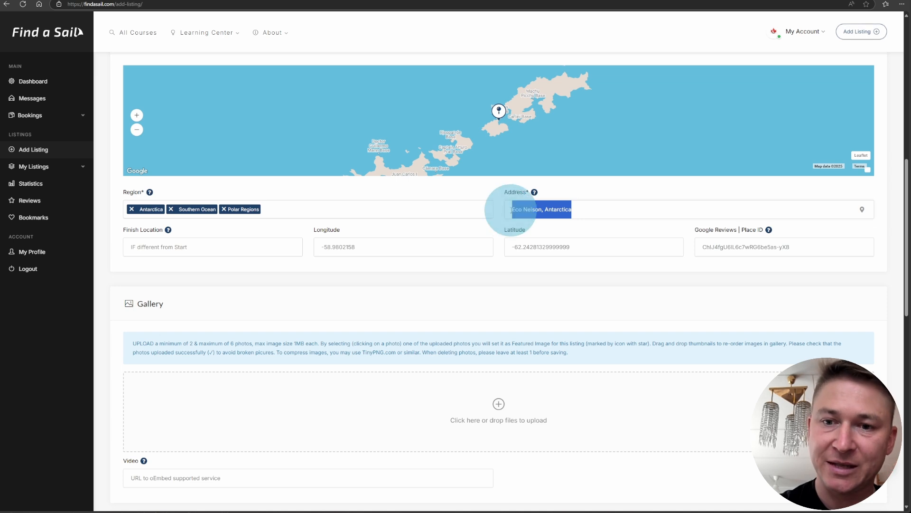
triple_click(715, 246)
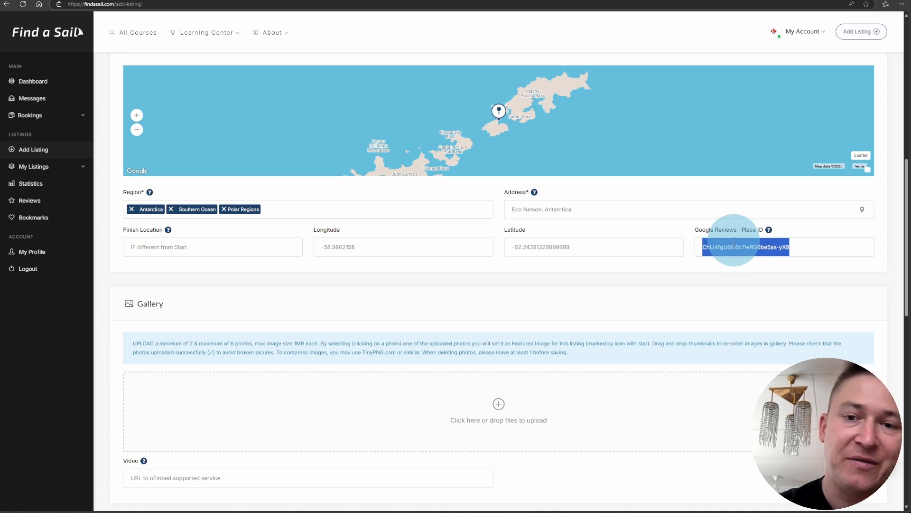
triple_click(535, 209)
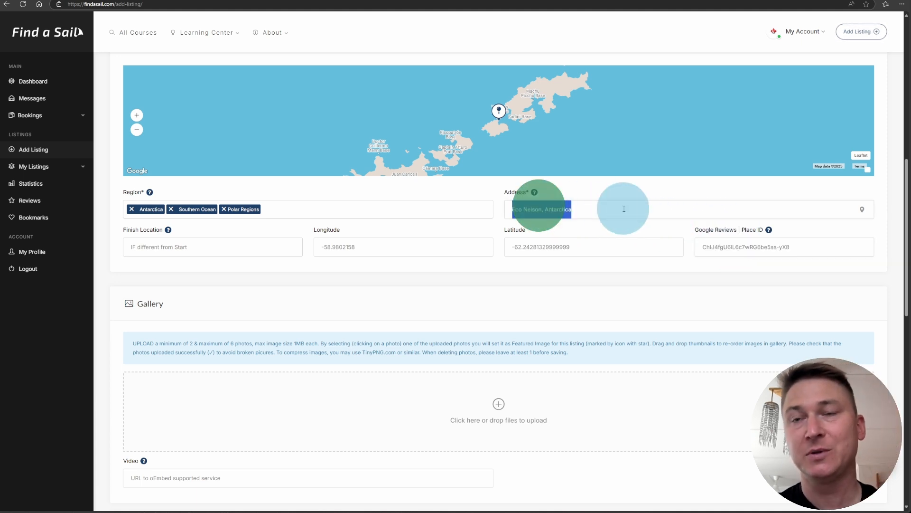
scroll(341, 197, down, 3)
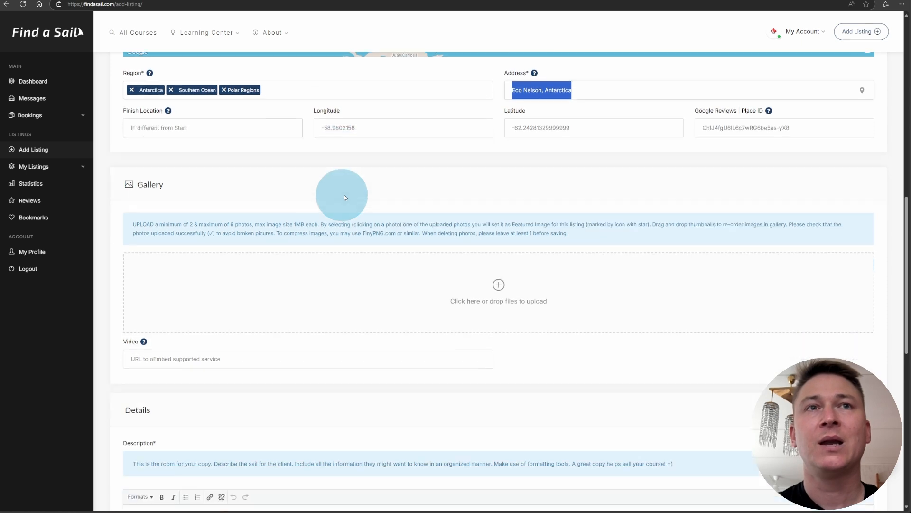
Upload four sailing photos to the gallery and star the third as the featured image.
scroll(341, 196, down, 2)
click(351, 179)
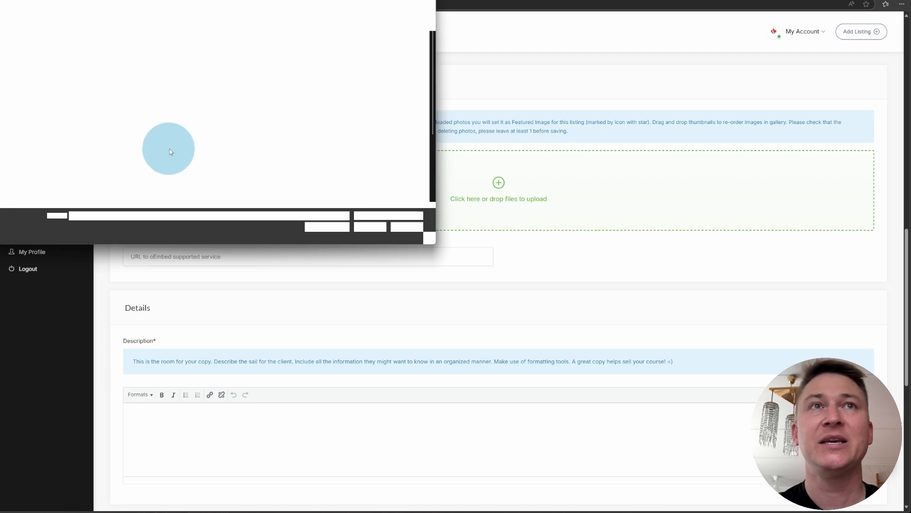
ctrl+click(124, 109)
ctrl+click(137, 57)
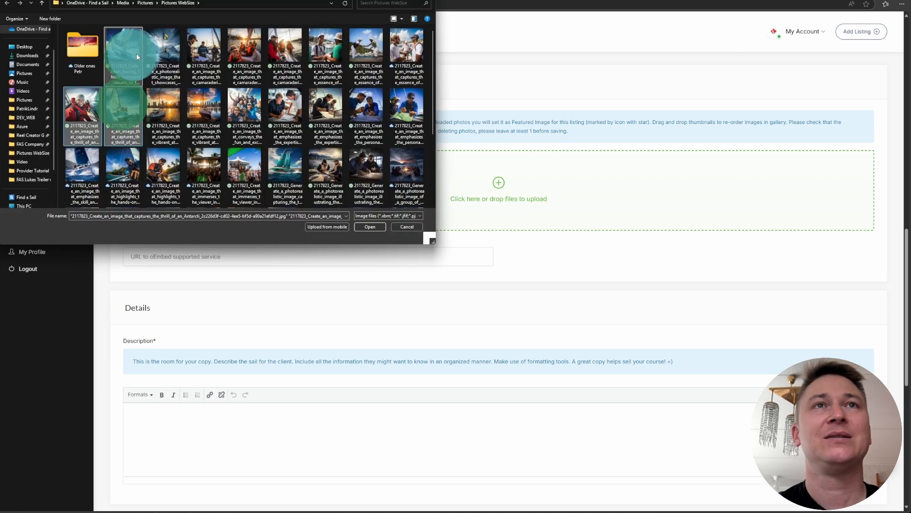
click(364, 227)
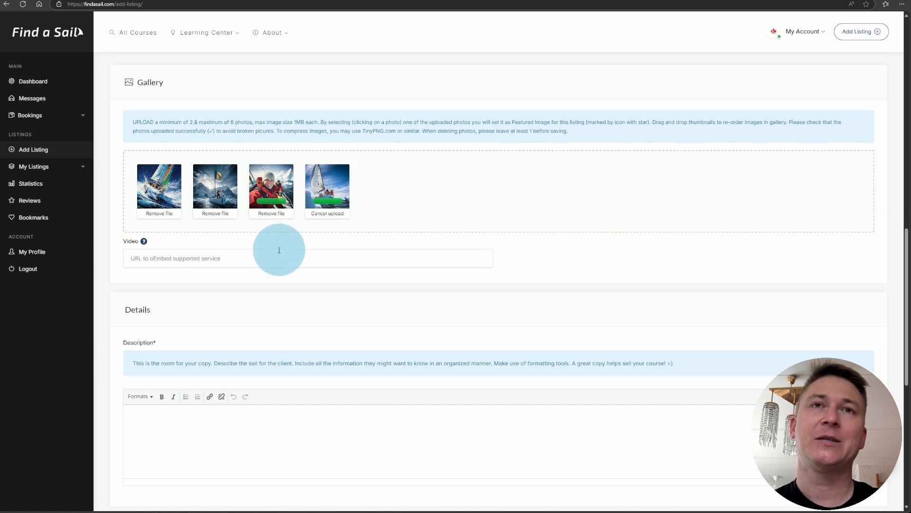
click(265, 173)
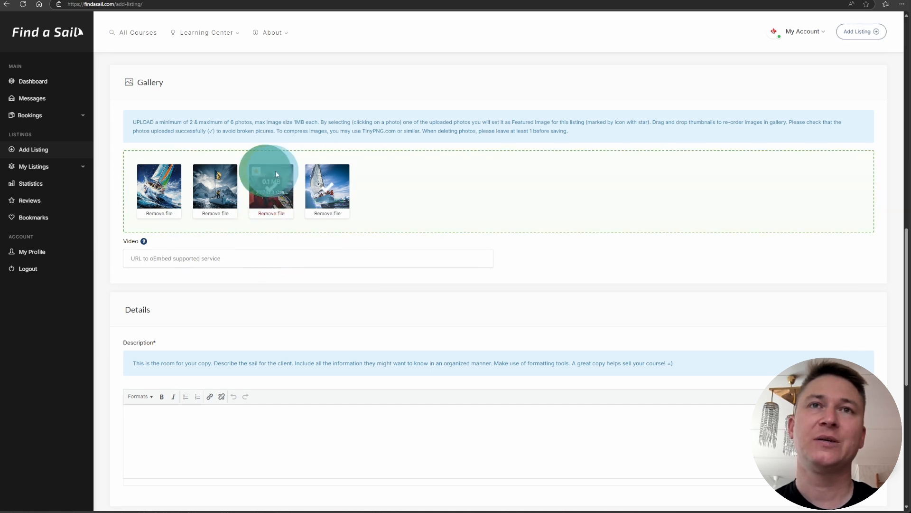
Paste a YouTube video link into the Video field.
click(480, 254)
text(https://www.youtube.com/watch?v=zjvtXY_Blb4)
drag(315, 260, 149, 265)
click(286, 261)
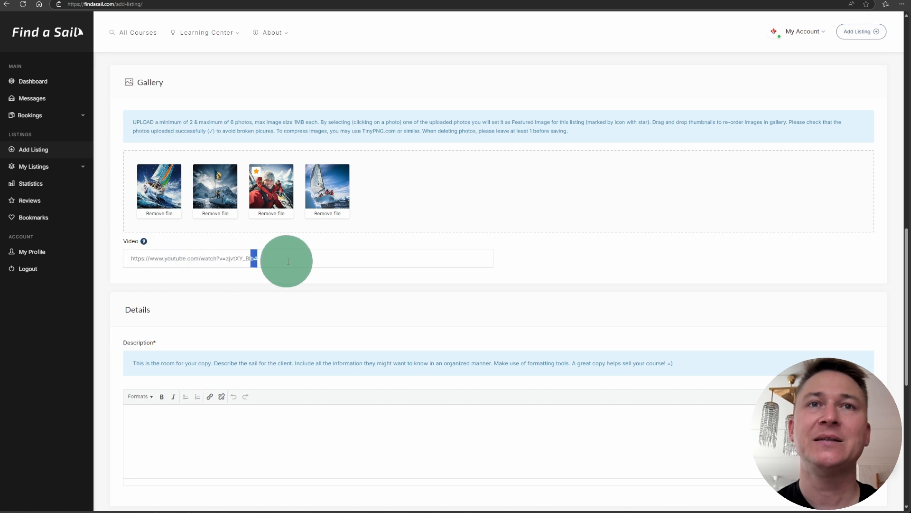
Paste the full Antarctic Day Skipper course text into the Description editor.
scroll(443, 305, down, 4)
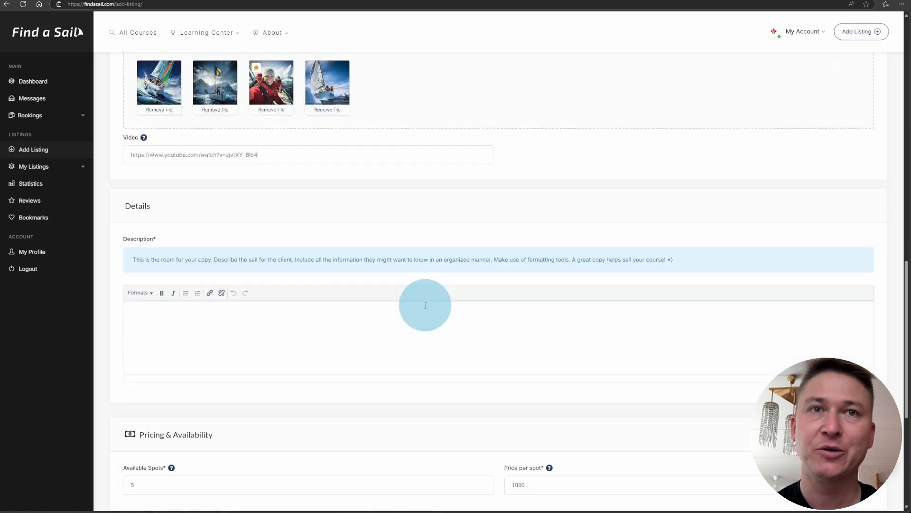
click(303, 246)
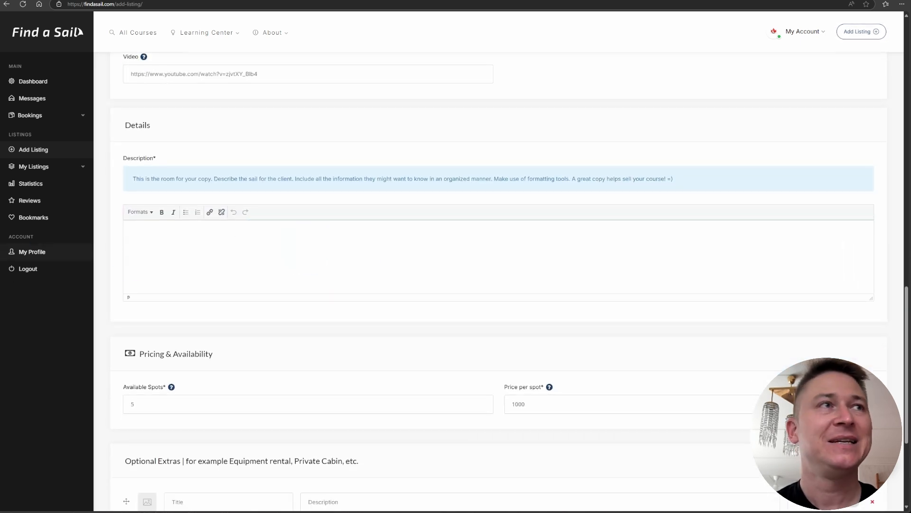
click(172, 274)
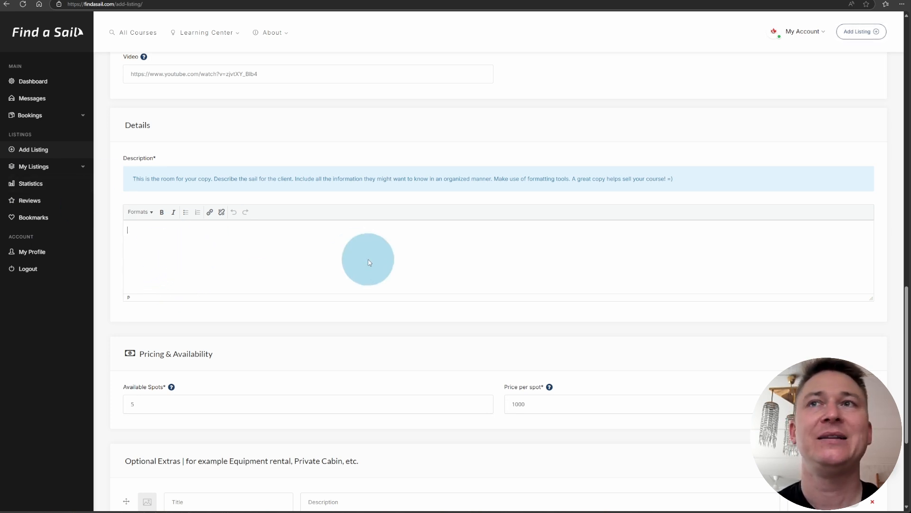
key(ctrl+v)
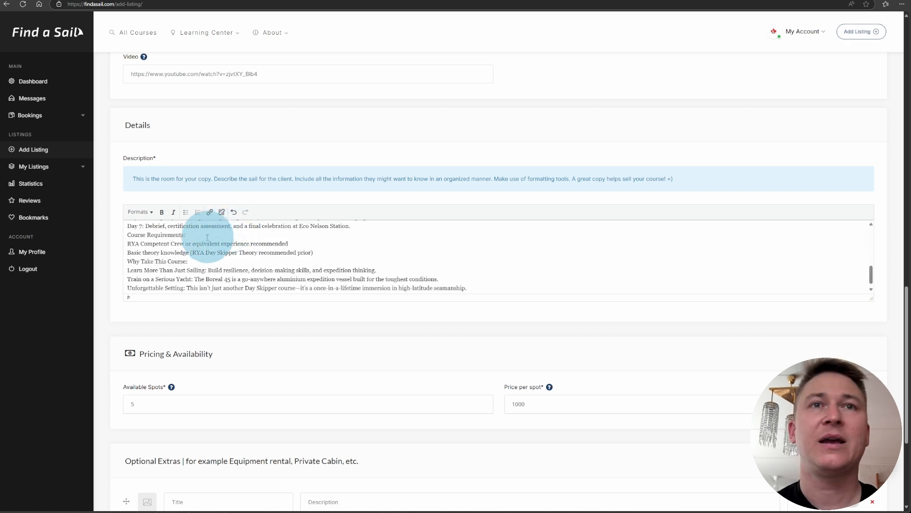
scroll(189, 242, up, 2)
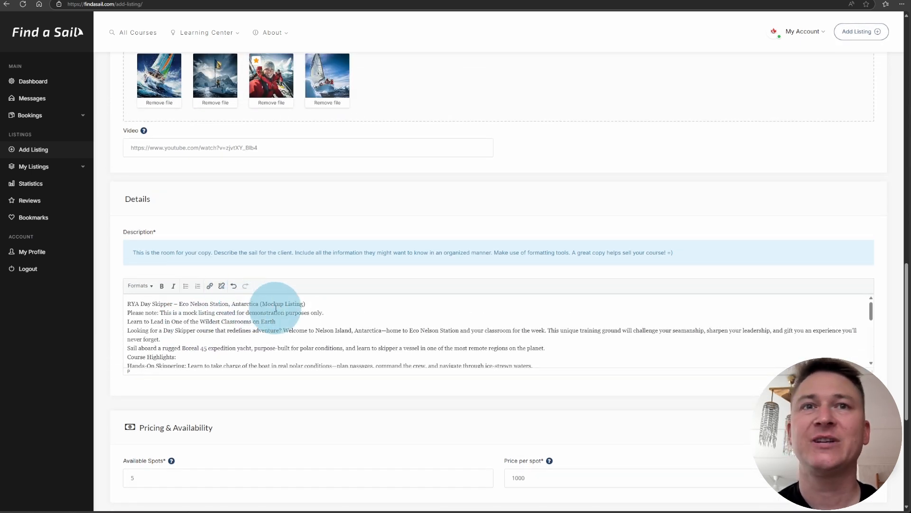
Break the title onto its own line and format it as Heading 1.
click(315, 303)
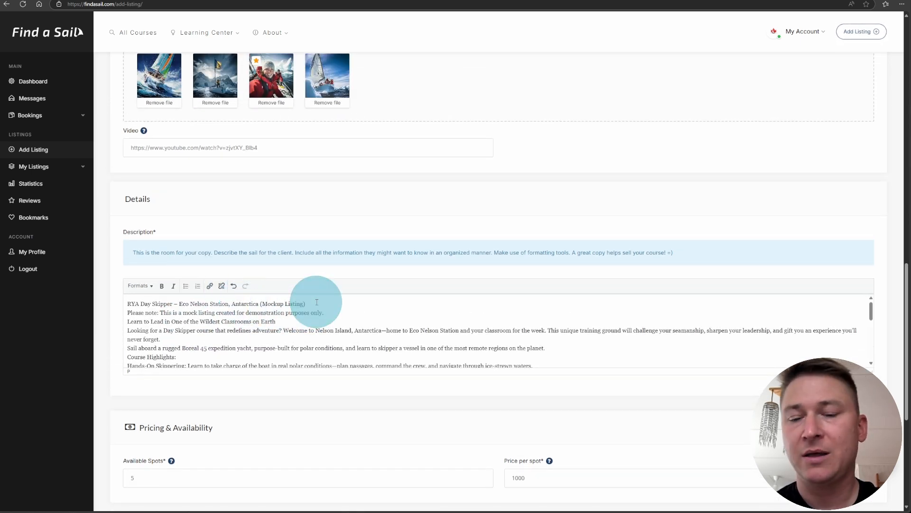
click(315, 303)
key(Return)
drag(315, 304, 184, 290)
click(151, 285)
mouse_move(142, 299)
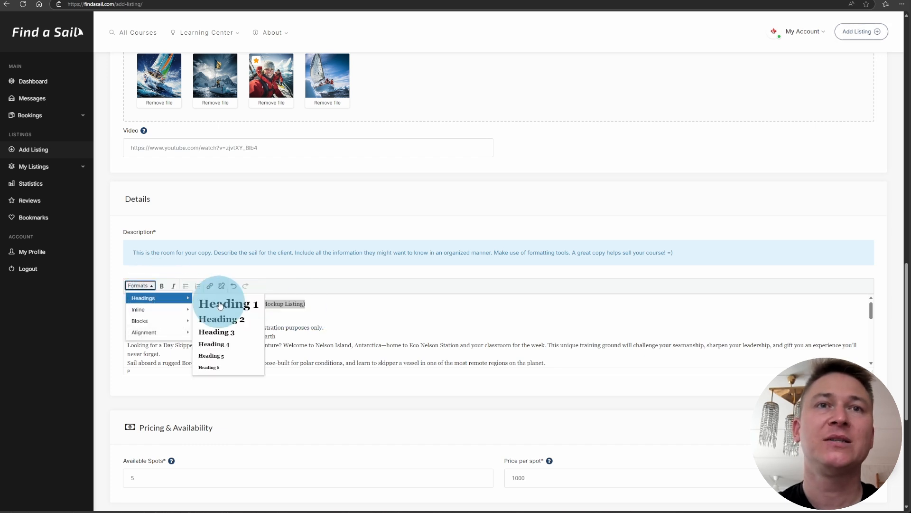
click(219, 301)
scroll(285, 311, down, 3)
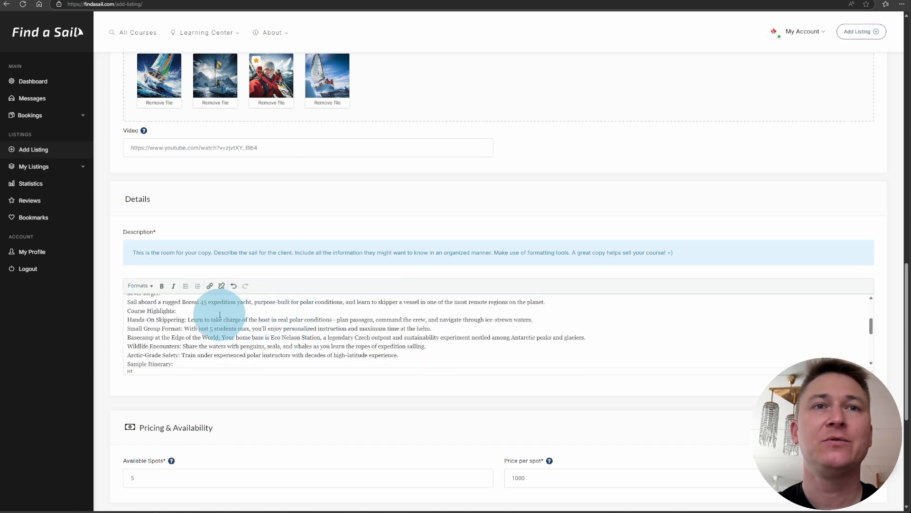
scroll(521, 313, down, 10)
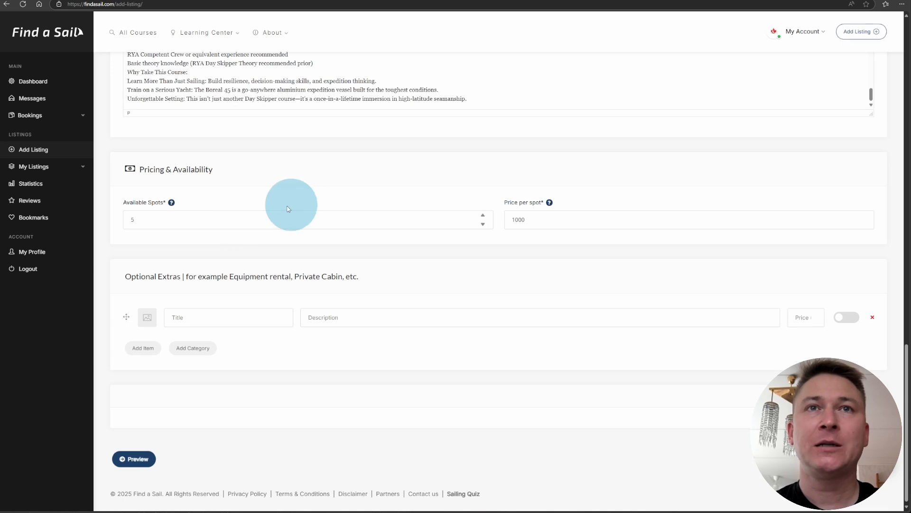
Set the listing to 3 available spots at 1595 per spot.
drag(119, 222, 261, 232)
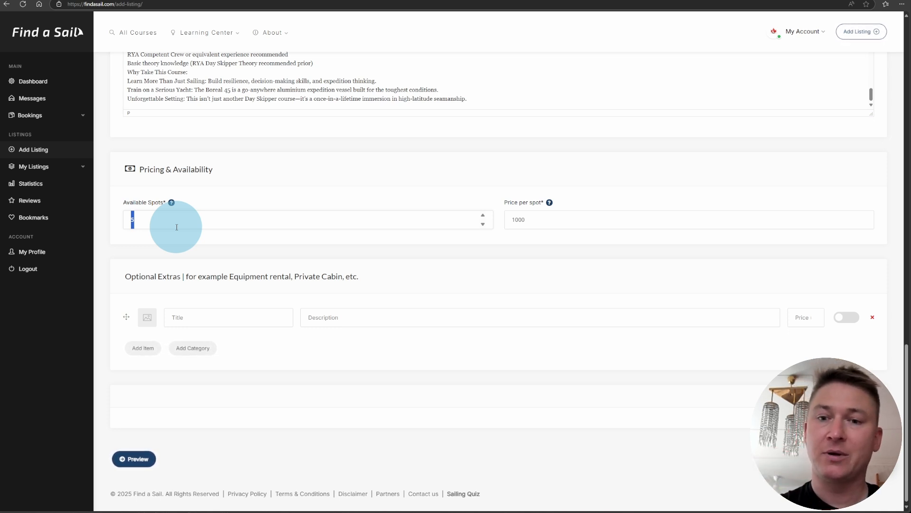
text(3)
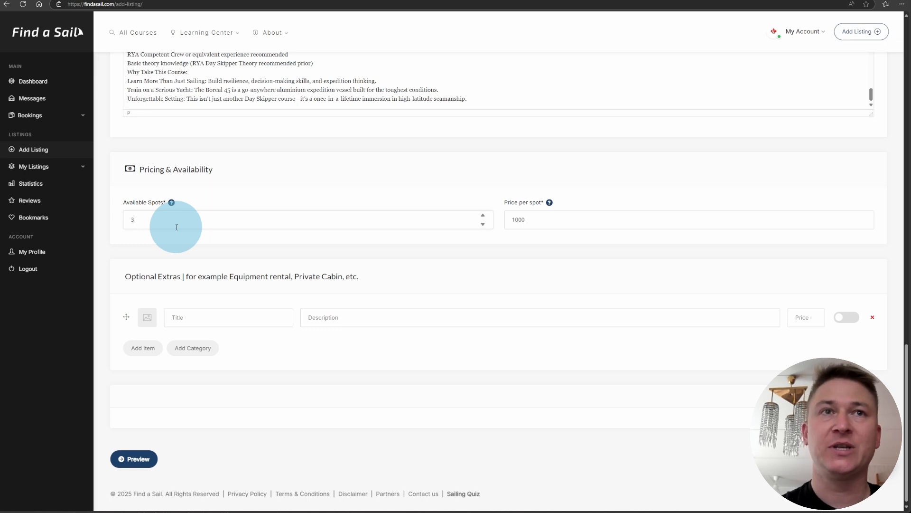
click(518, 220)
key(ctrl+a)
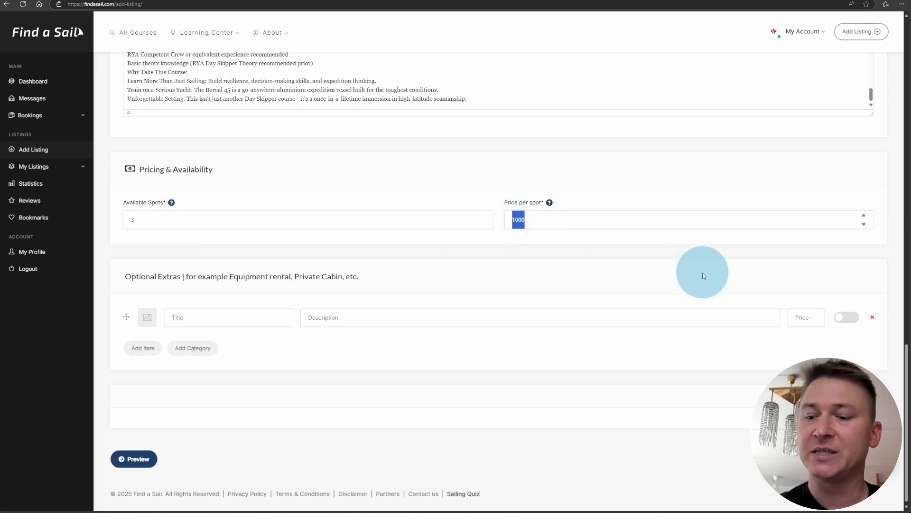
text(1595)
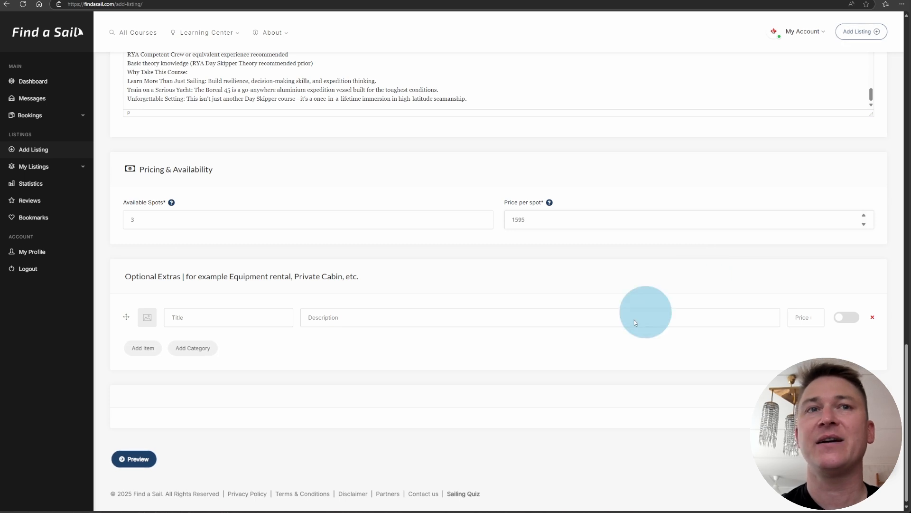
click(205, 318)
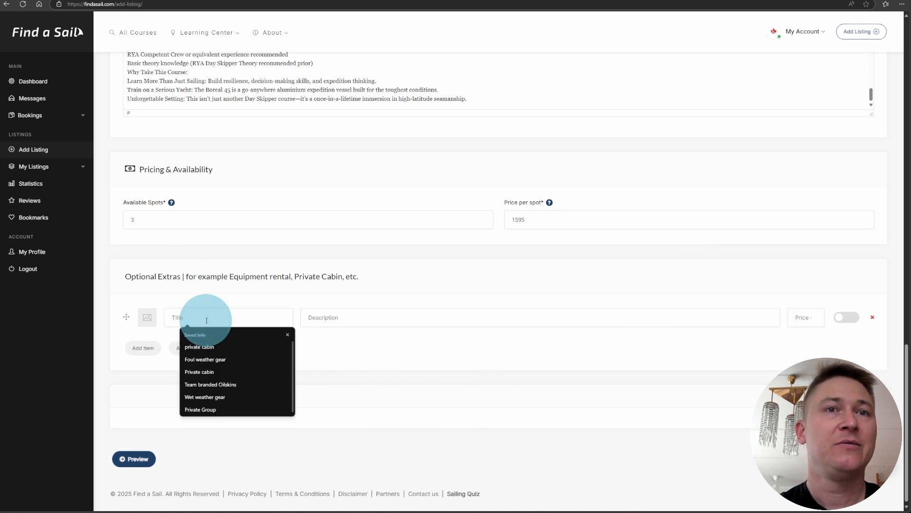
Make the first extra a bookable private cabin, 'own cabin, no sharing', priced at 1000.
click(237, 347)
click(383, 320)
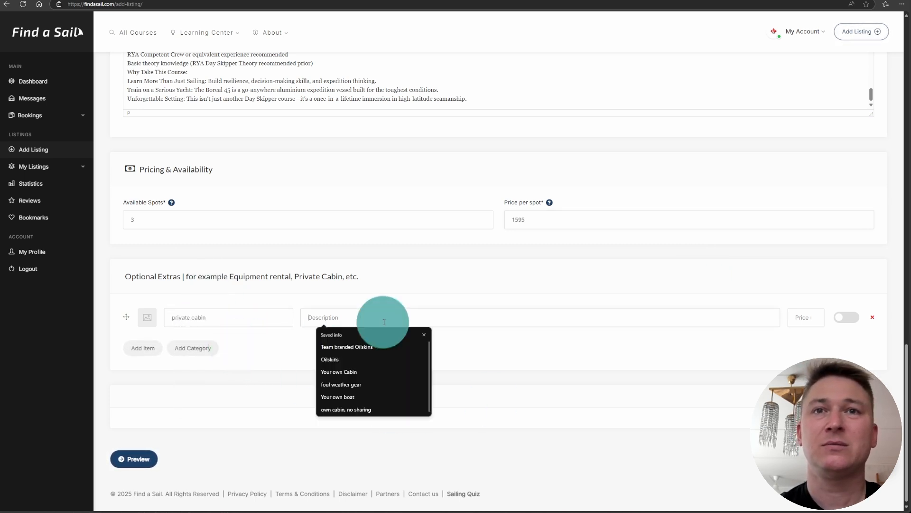
click(366, 408)
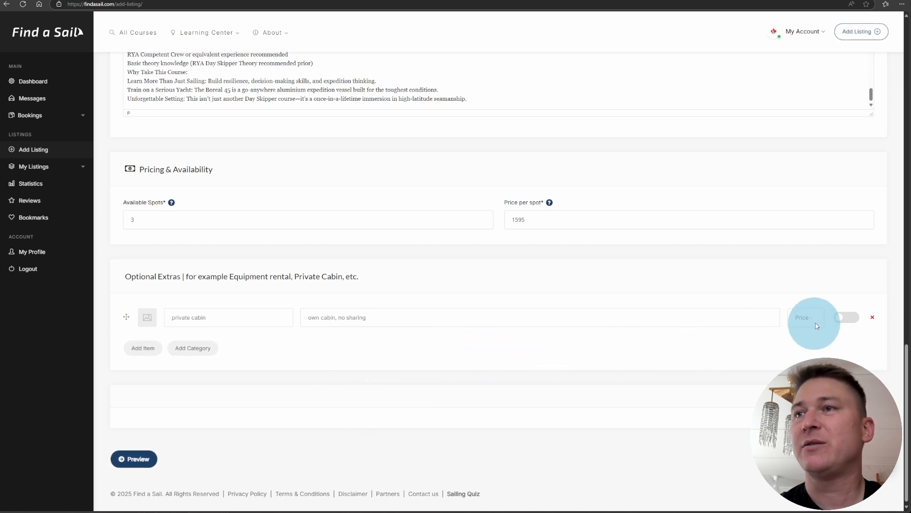
click(802, 318)
text(10)
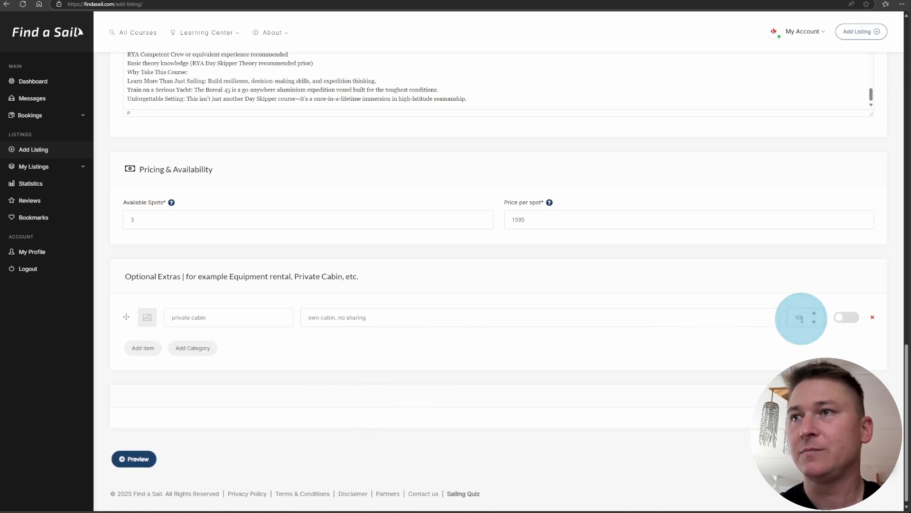
text(00)
click(842, 317)
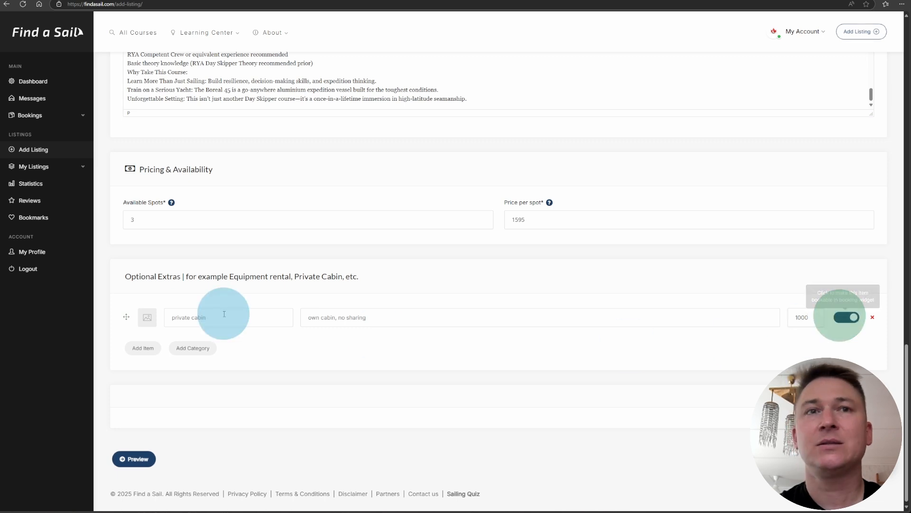
Add a bookable Foul Weather Gear extra (Oilskins & Wellies) at 100, then preview the listing.
click(143, 348)
click(202, 348)
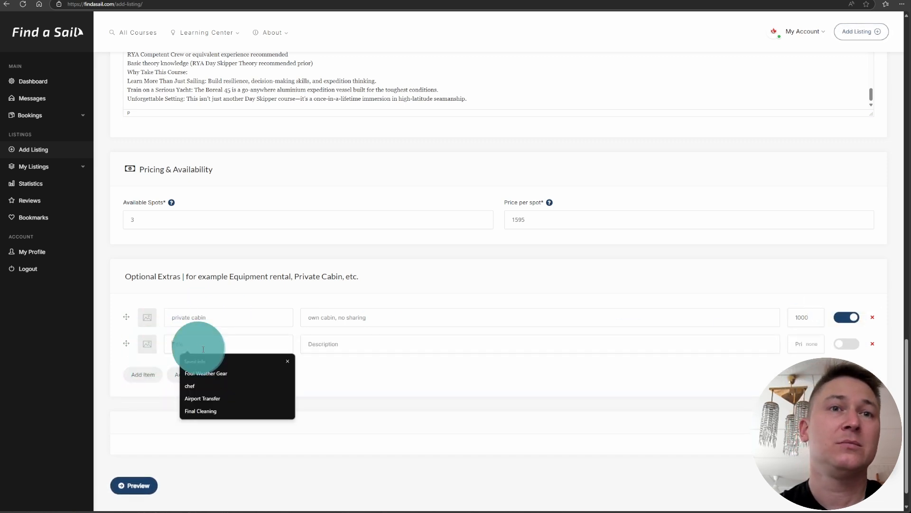
click(237, 373)
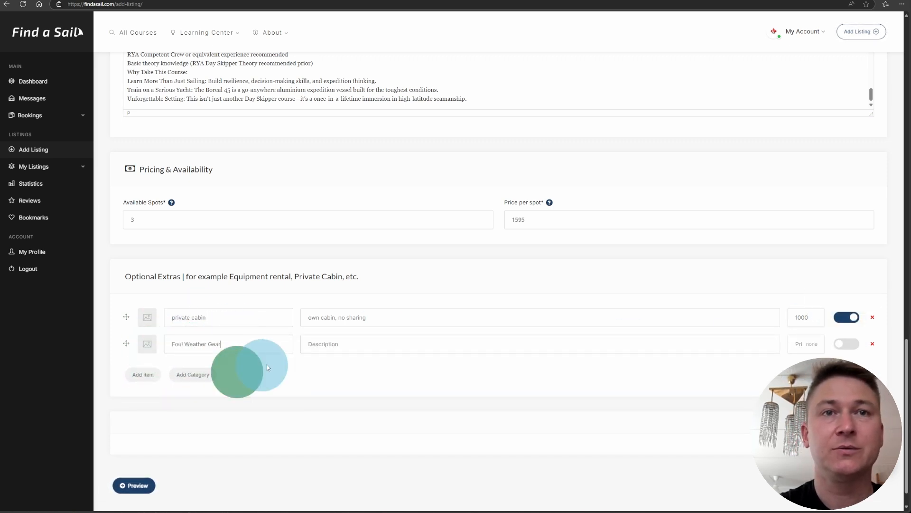
click(327, 350)
click(329, 349)
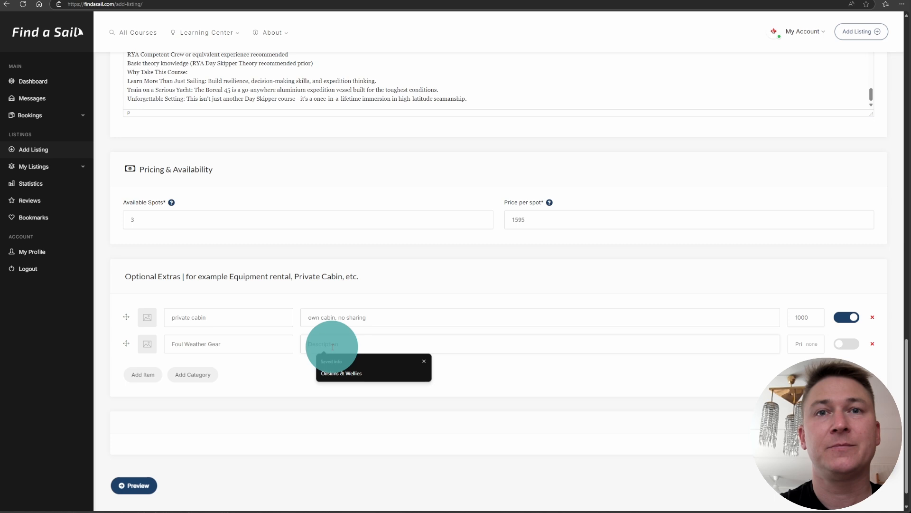
click(354, 374)
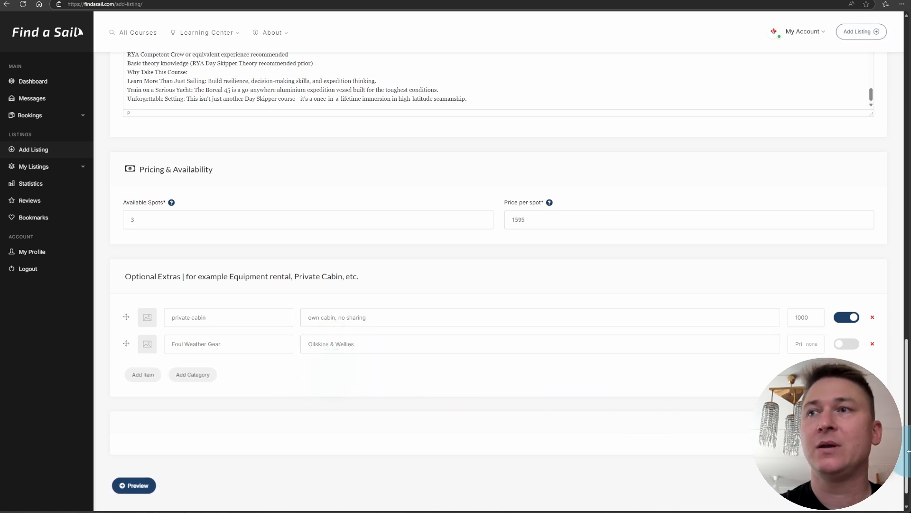
click(819, 338)
click(800, 340)
text(100)
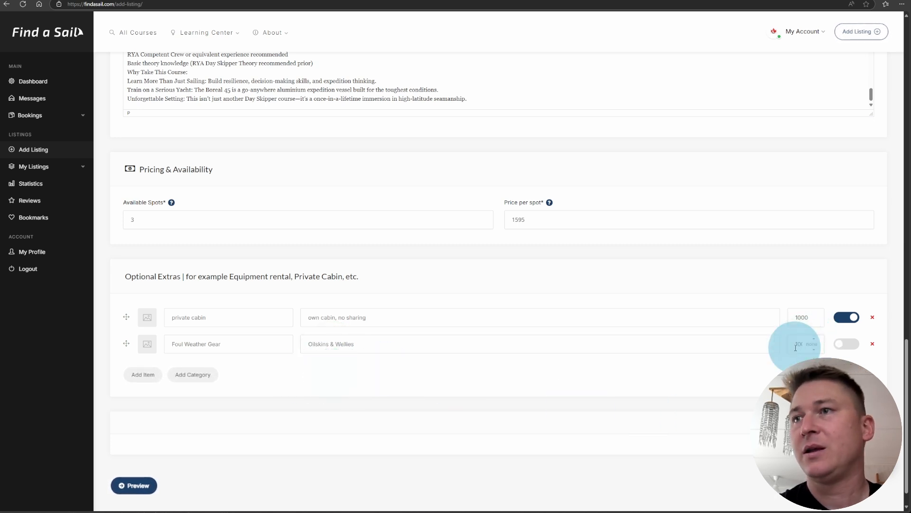
click(847, 343)
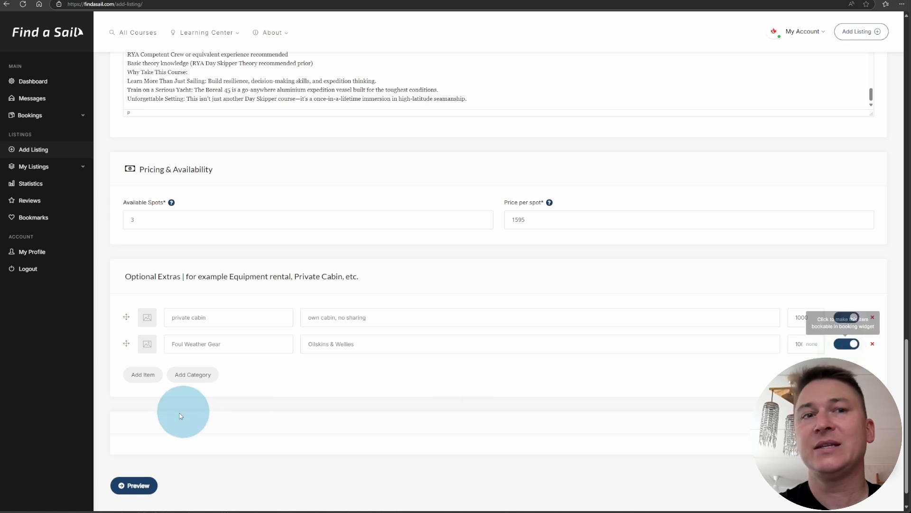
scroll(173, 430, down, 1)
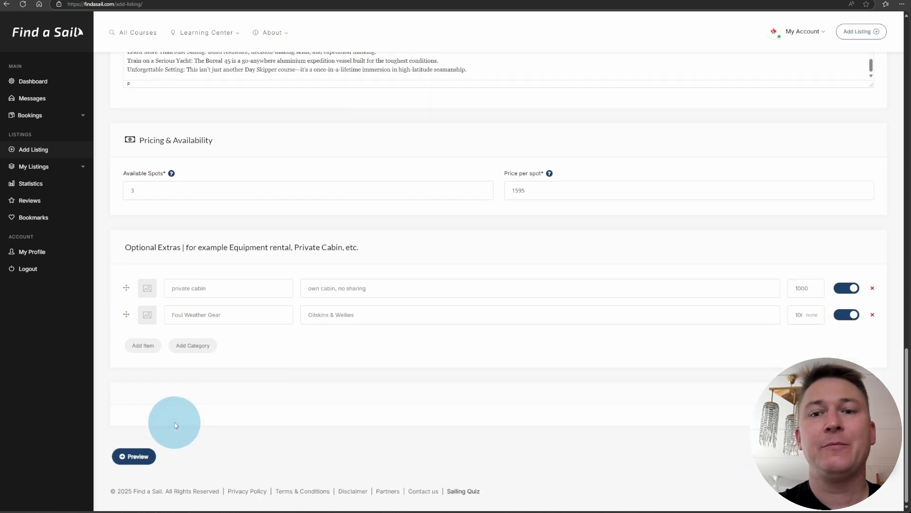
click(138, 456)
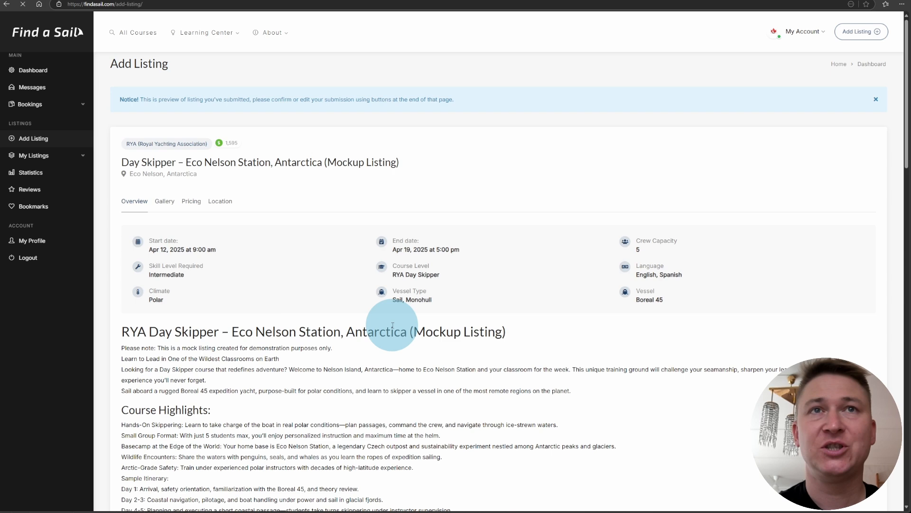
Review the listing preview to the bottom and open the newly published Antarctica listing.
scroll(392, 325, down, 10)
scroll(392, 326, down, 5)
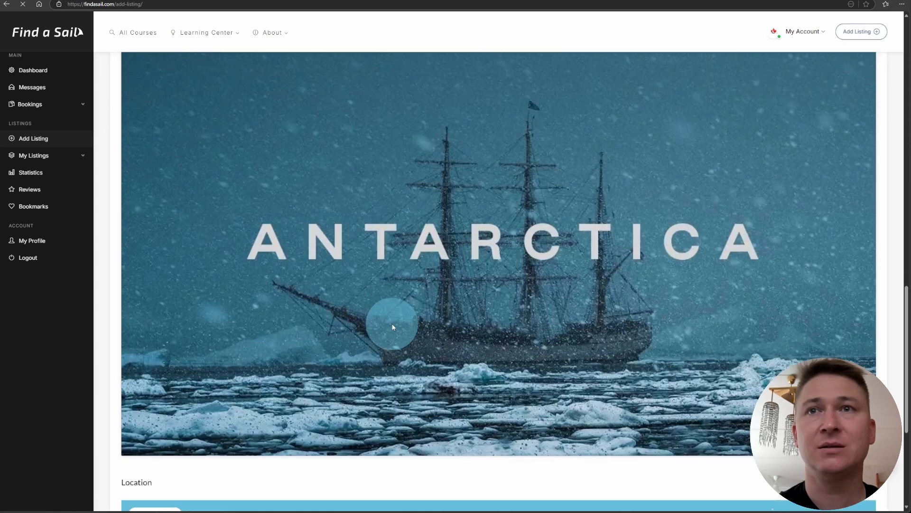
scroll(392, 327, down, 5)
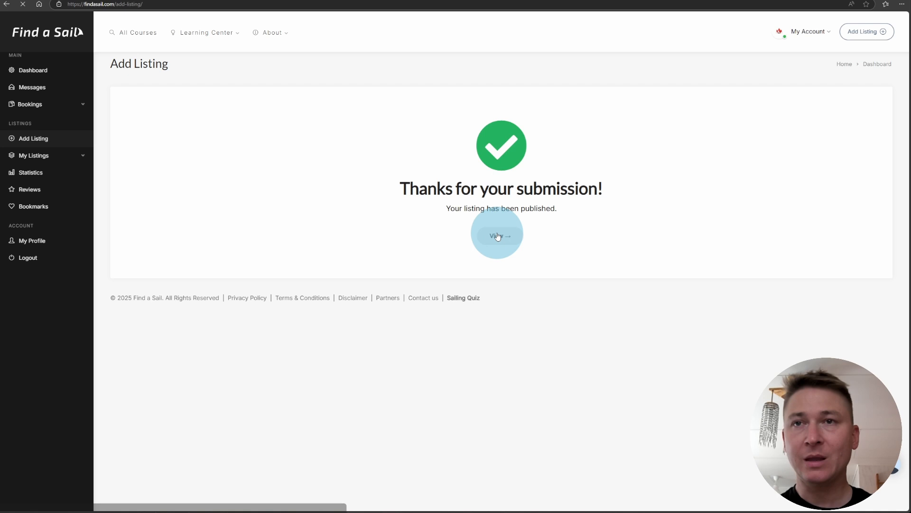
click(497, 236)
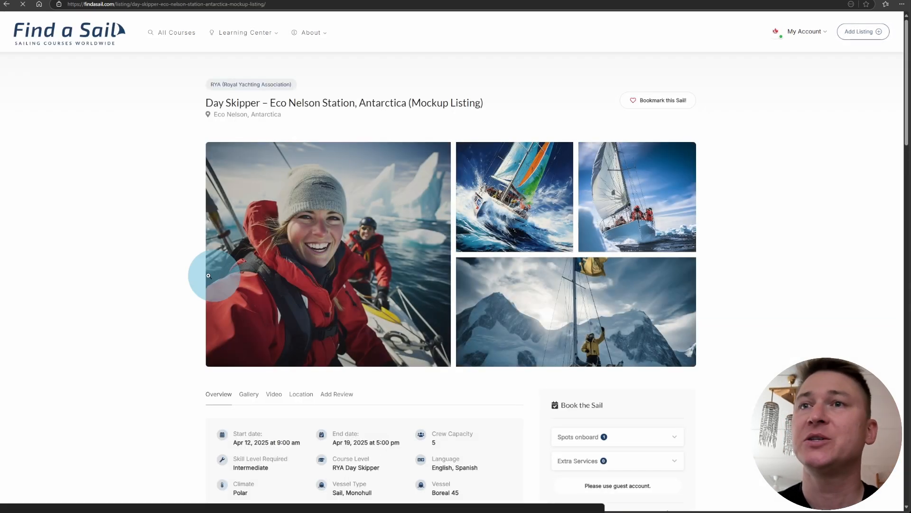
Scroll through the published Antarctica Day Skipper listing page and back to the top.
scroll(727, 253, down, 7)
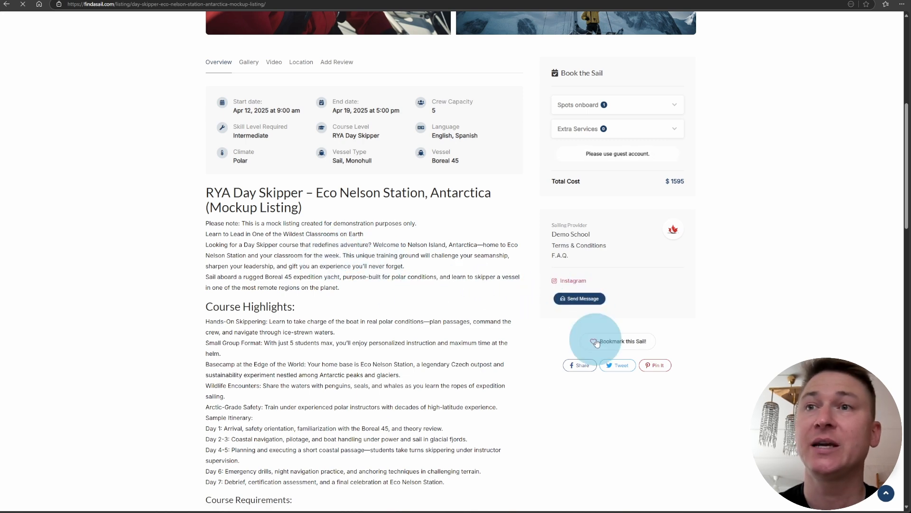
scroll(234, 220, down, 10)
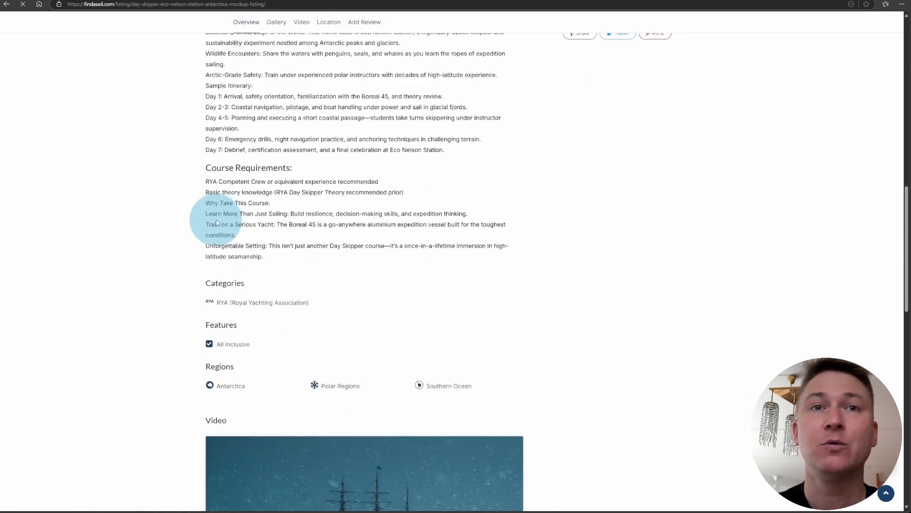
scroll(220, 222, down, 12)
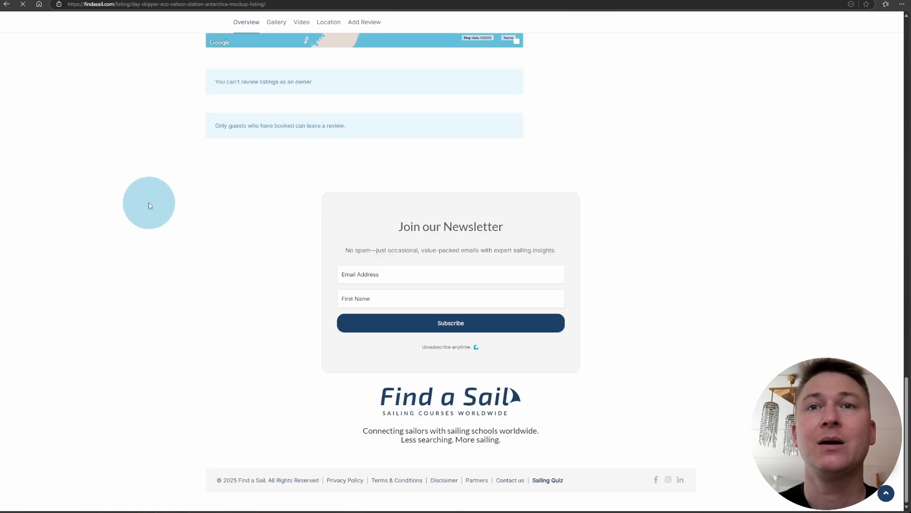
scroll(125, 198, up, 3)
scroll(125, 199, up, 20)
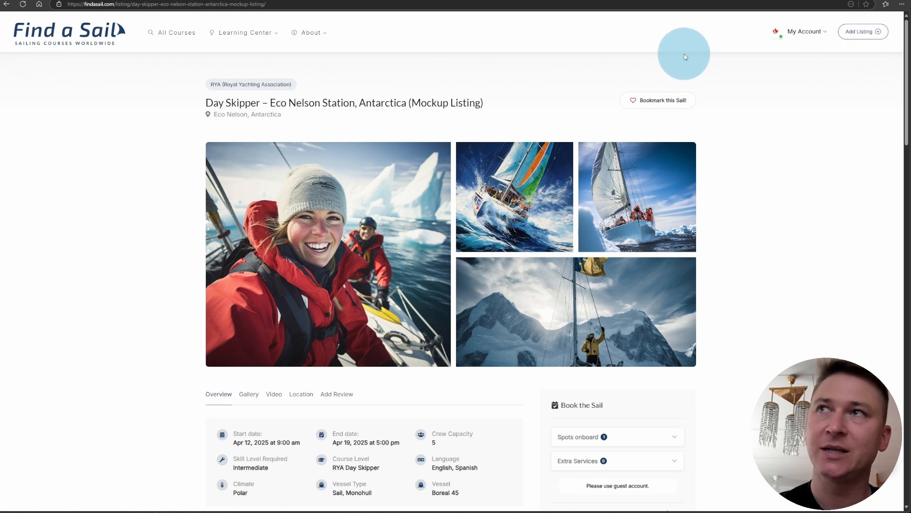
Go to My Account > My Listings and filter to Active listings only.
click(807, 32)
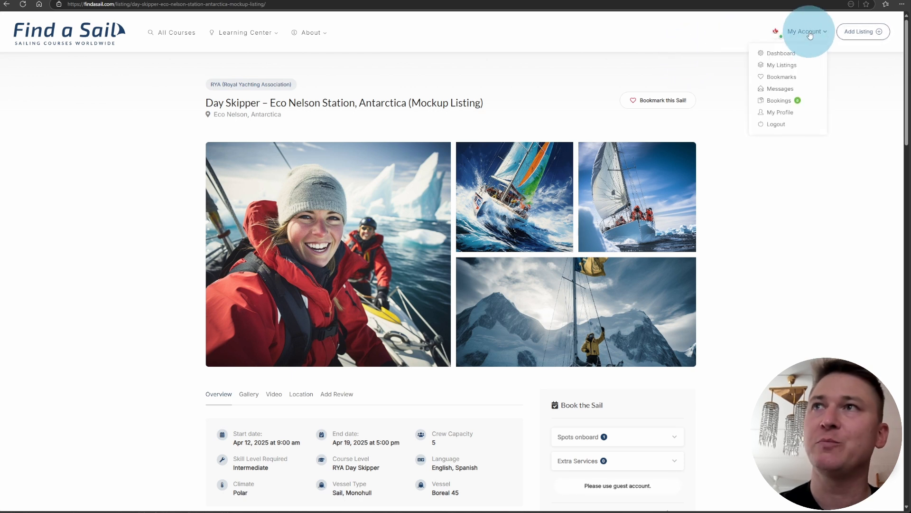
click(782, 65)
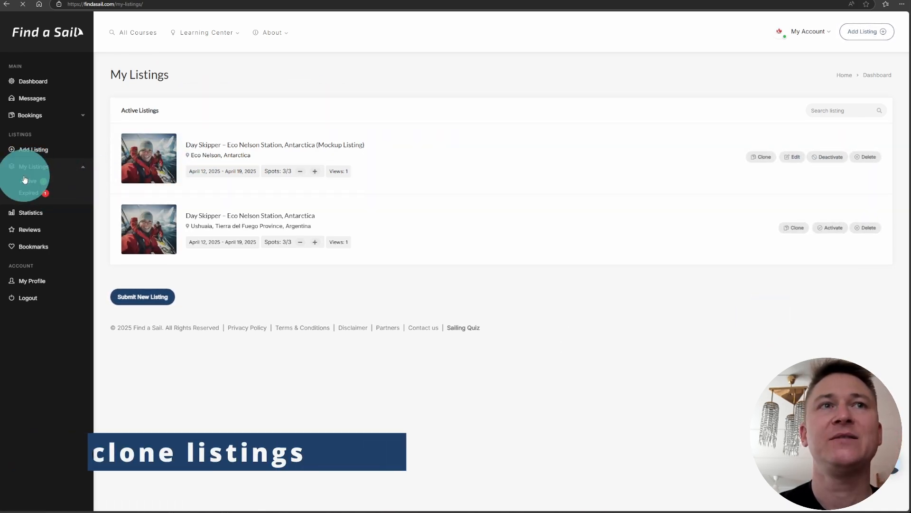
click(410, 214)
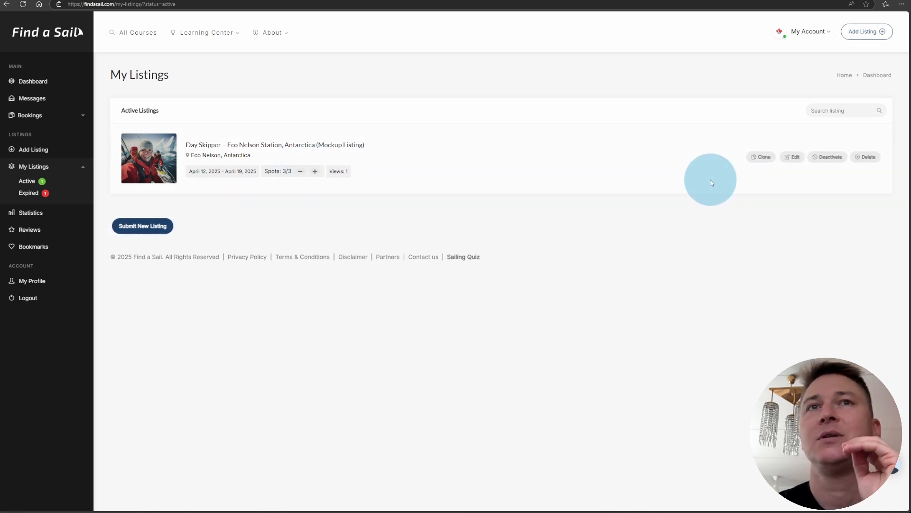
click(762, 157)
Clone the Antarctica listing with start 04/26/2025 09:00 and end 05/03/2025 17:00.
click(443, 119)
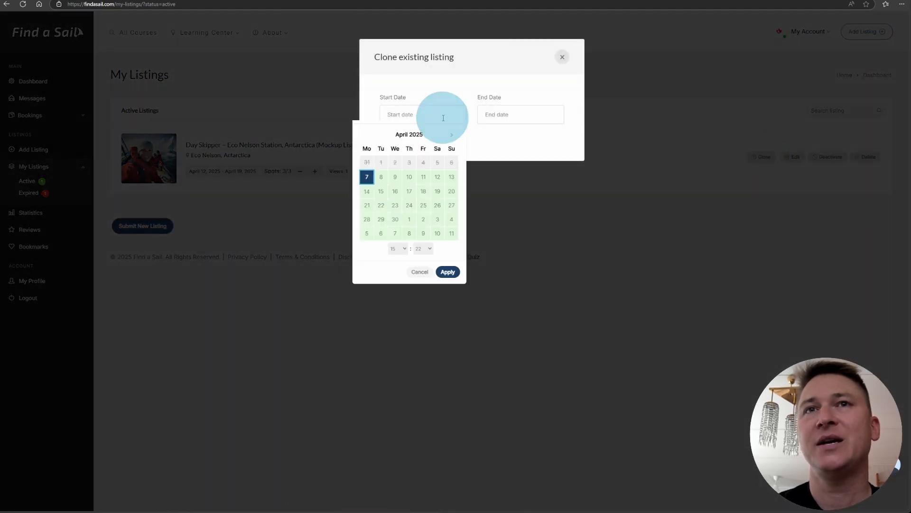
click(437, 205)
click(399, 249)
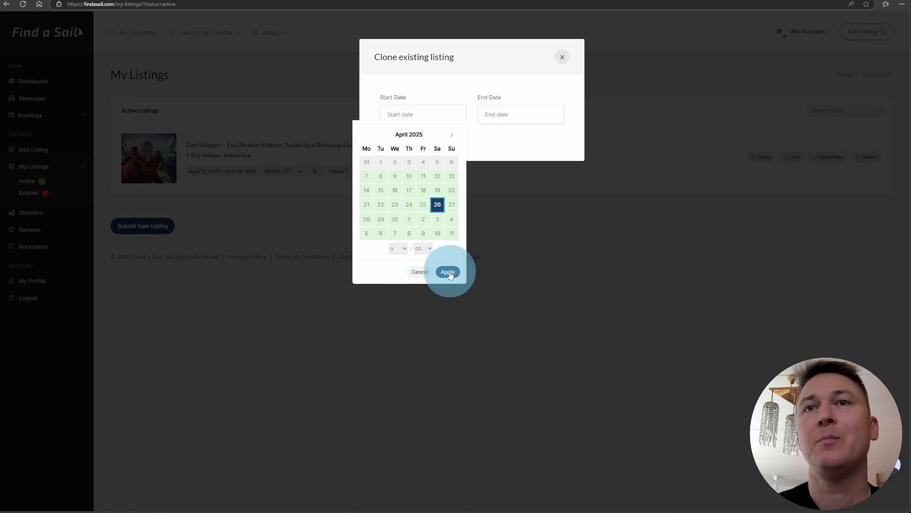
click(449, 272)
click(515, 117)
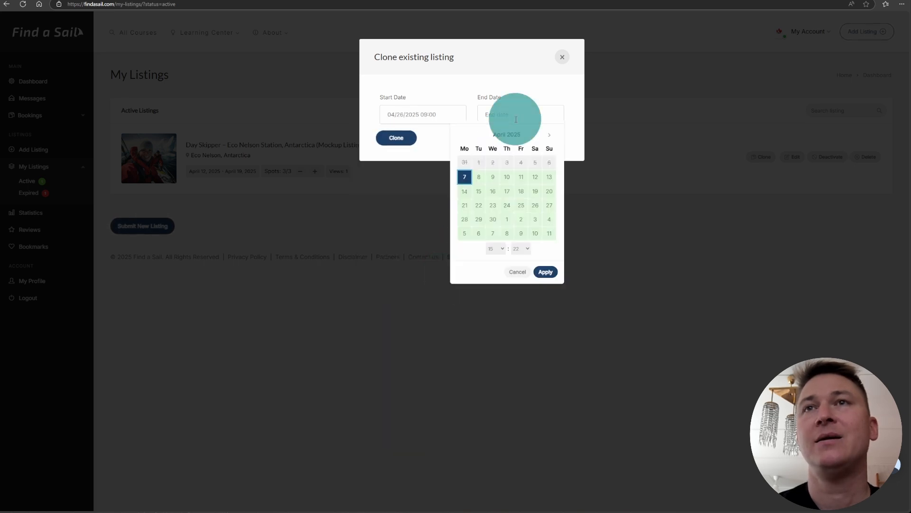
click(535, 219)
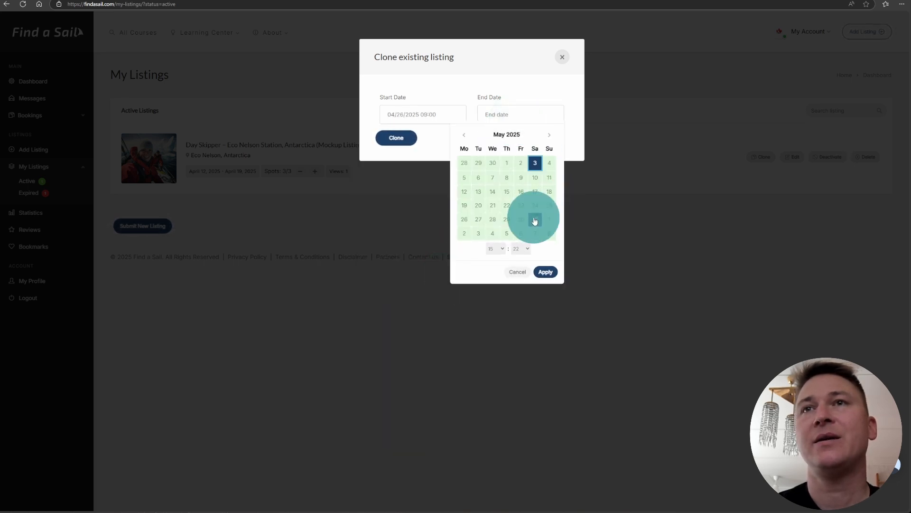
click(545, 272)
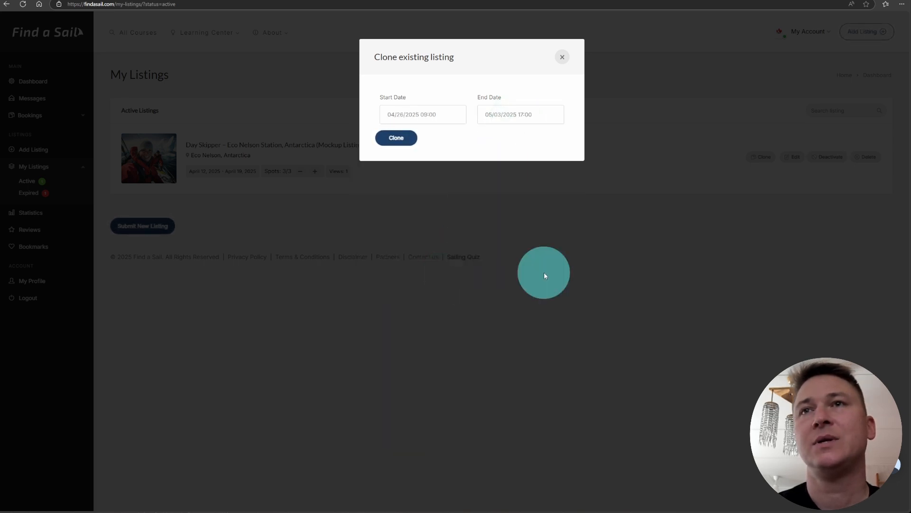
click(397, 139)
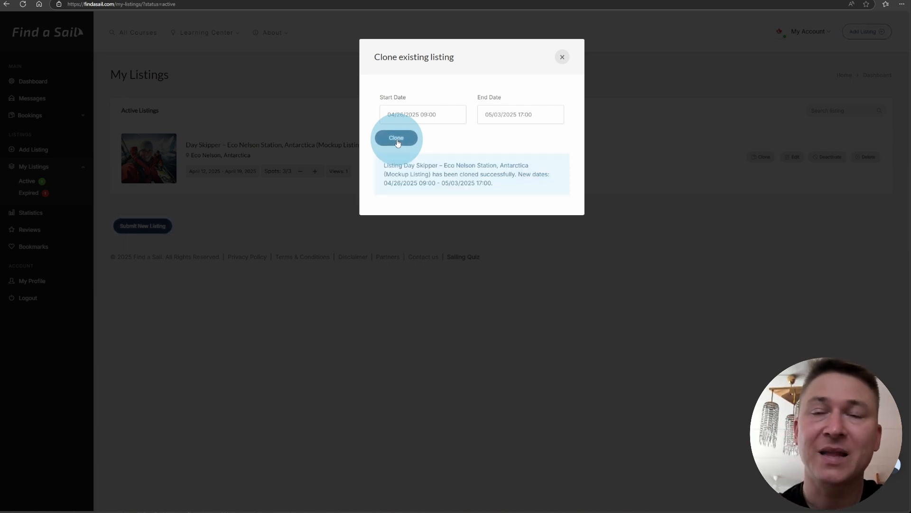
click(561, 58)
click(22, 4)
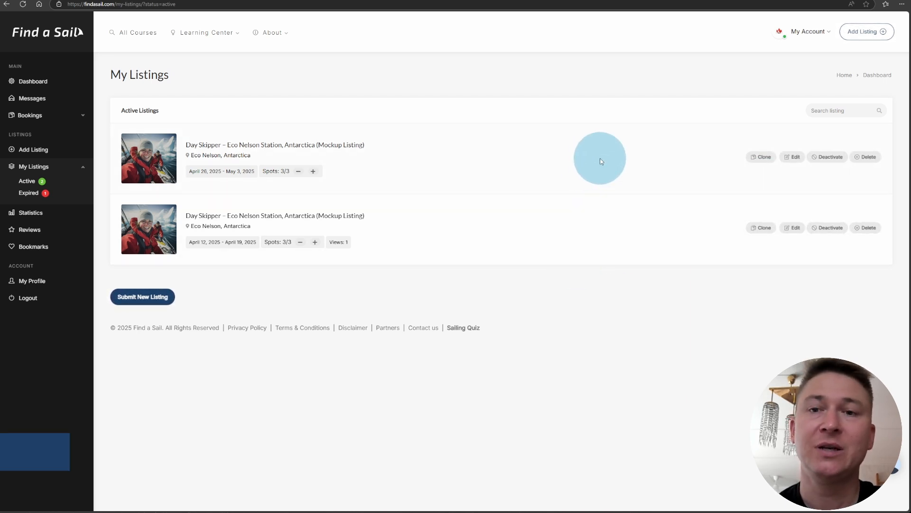
Deactivate the April 26 – May 3 clone and refresh the Active listings.
click(831, 157)
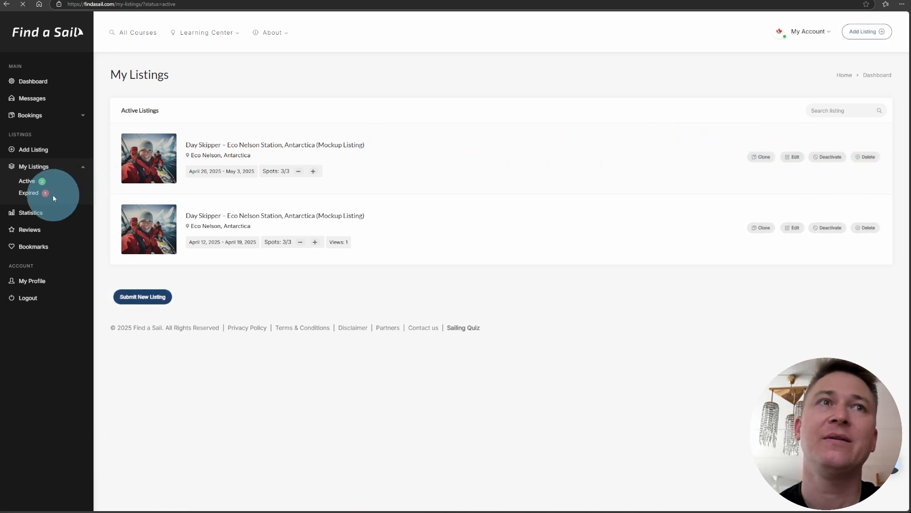
click(33, 182)
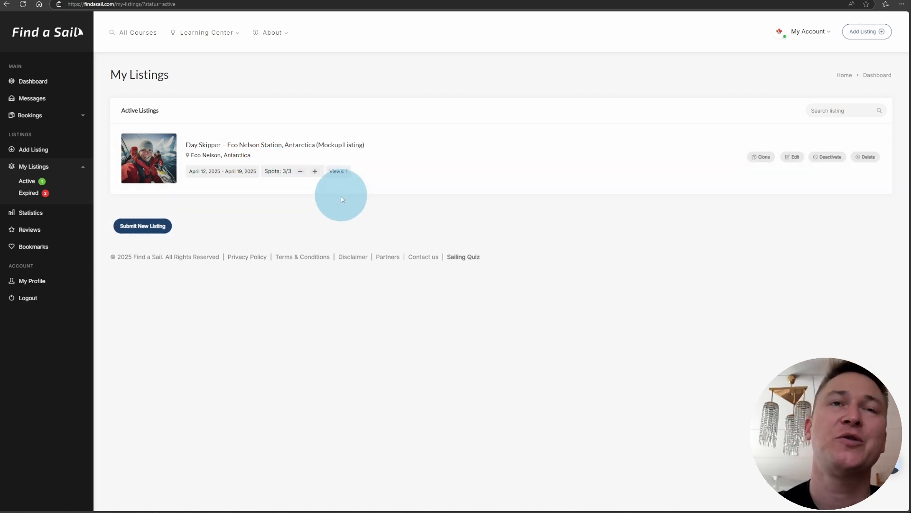
Record one sold ticket on the Antarctica listing, reducing its spots to 2/3.
drag(267, 169, 288, 169)
click(278, 172)
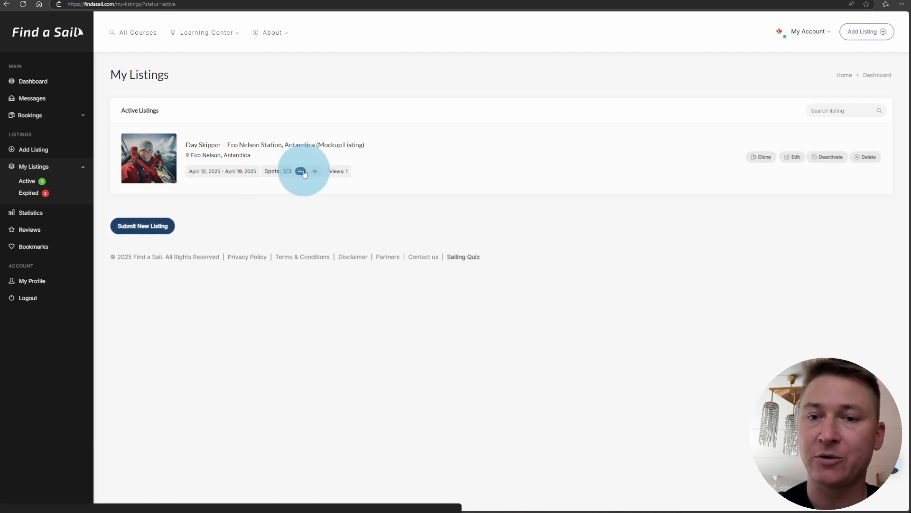
click(305, 174)
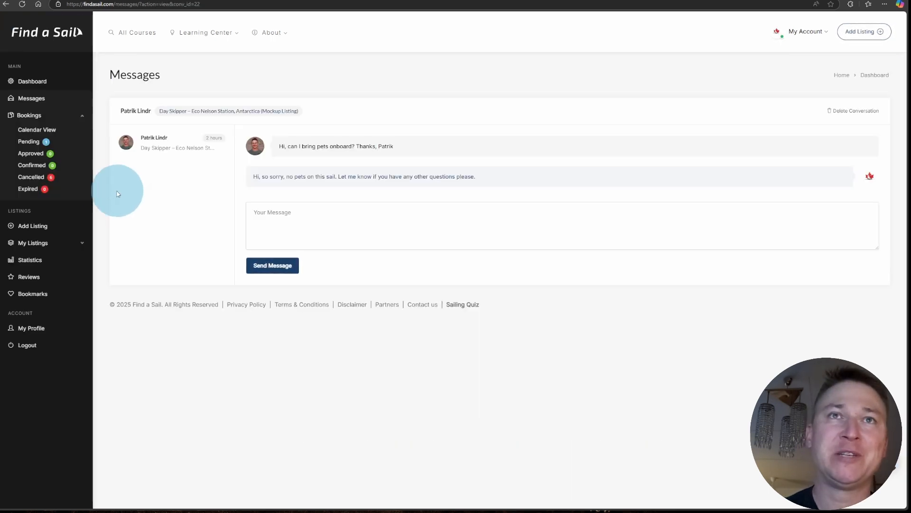
Show the pending booking requests under Bookings > Pending.
click(39, 143)
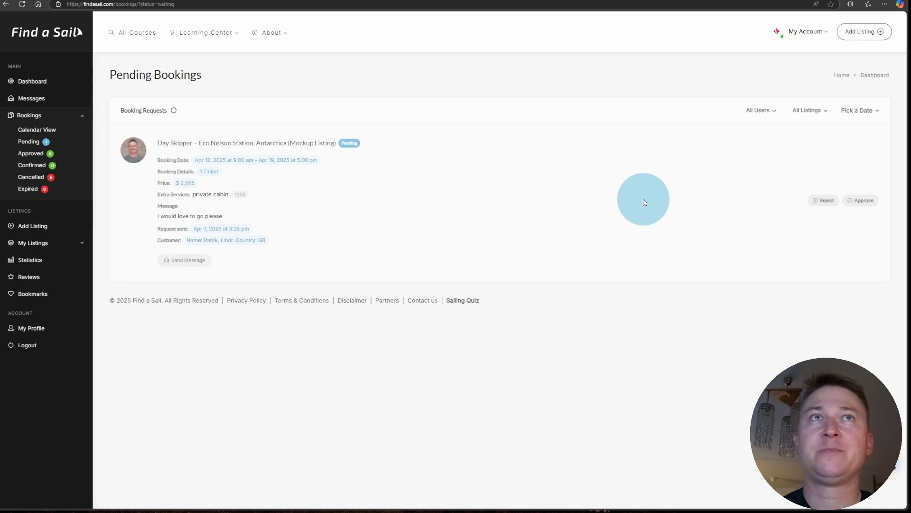
Show the Approved Bookings list under Bookings > Approved.
click(28, 152)
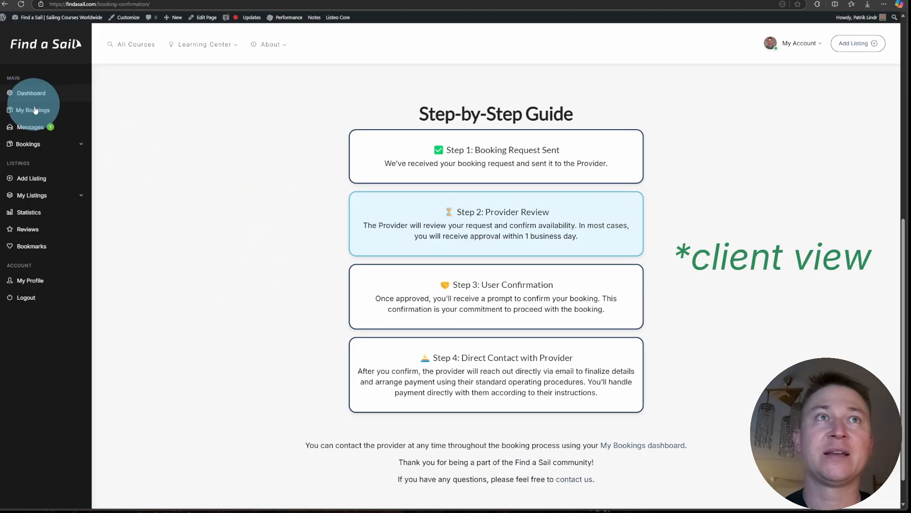
Open Bookings to check the Day Skipper booking's updated Confirmed With Obligation status.
click(36, 145)
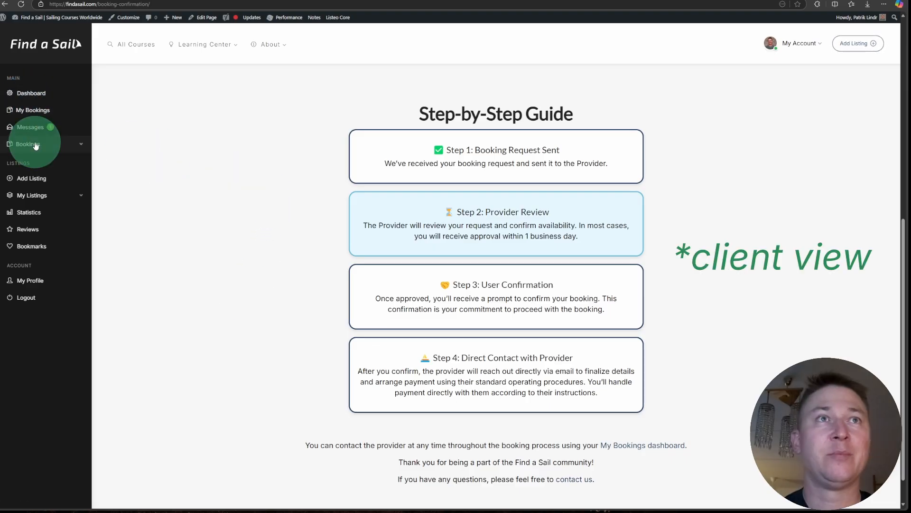